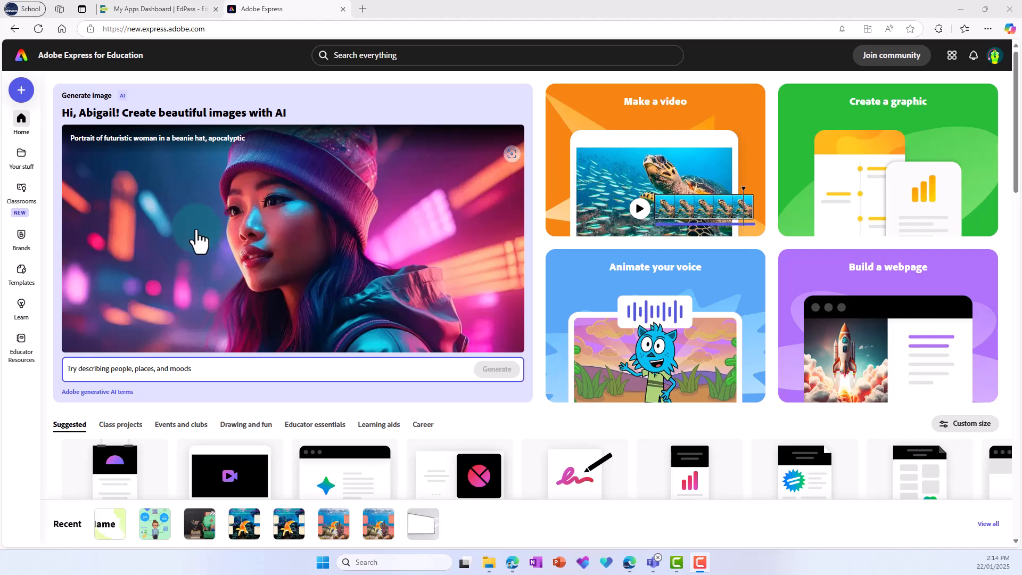
Create a blank 85 × 55 mm business card from the Marketing category
click(22, 93)
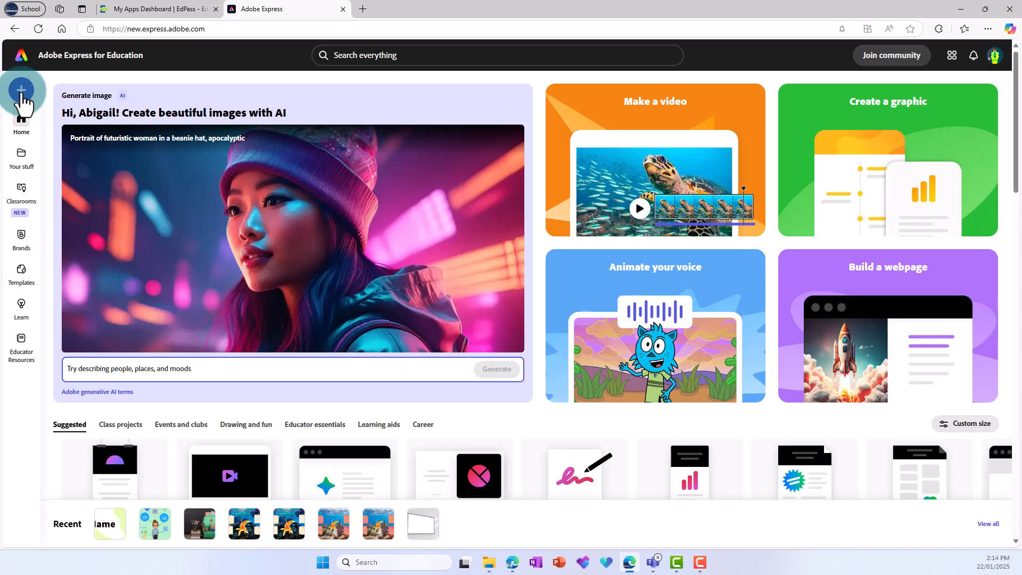
click(22, 91)
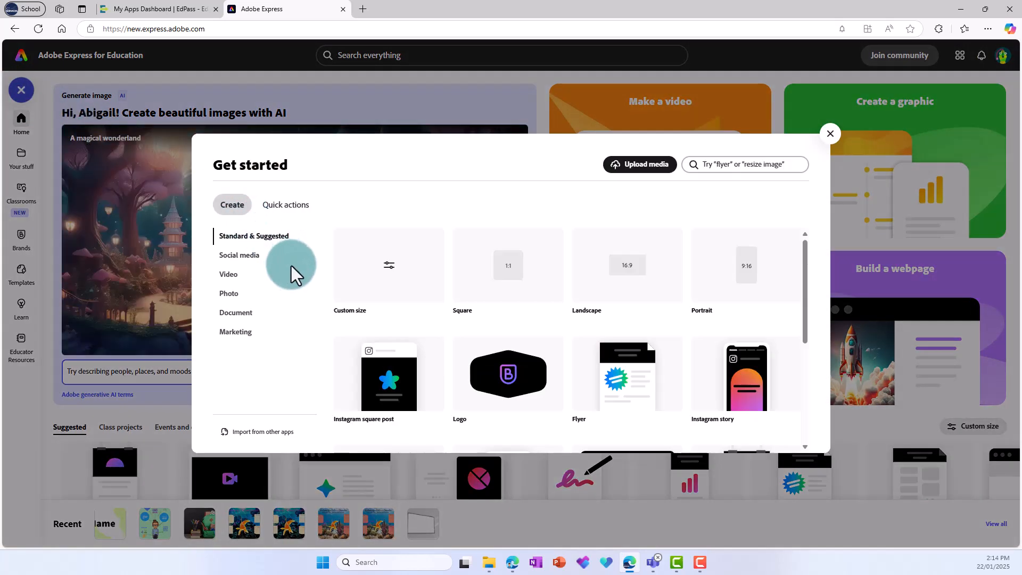
click(238, 333)
click(368, 323)
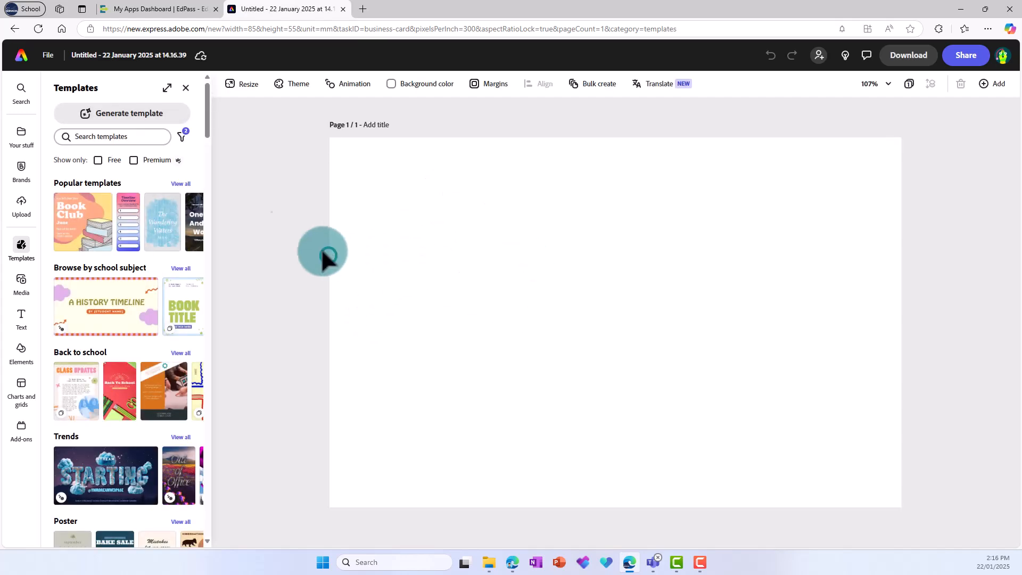
Rename the file as "Name tag - v2" and title the page "Name tag"
click(86, 55)
key(BackSpace)
key(BackSpace)
key(BackSpace)
key(BackSpace)
key(BackSpace)
key(BackSpace)
key(BackSpace)
key(BackSpace)
key(BackSpace)
key(BackSpace)
key(BackSpace)
key(BackSpace)
key(BackSpace)
key(BackSpace)
key(ctrl+a)
text(Name tag - v)
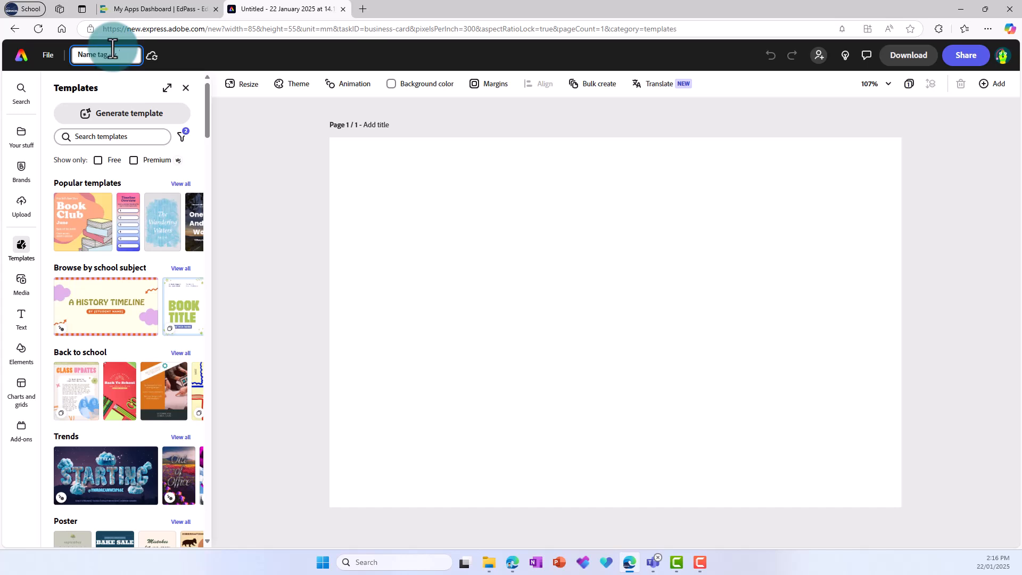
text(2)
click(286, 246)
click(379, 125)
text(Name tag)
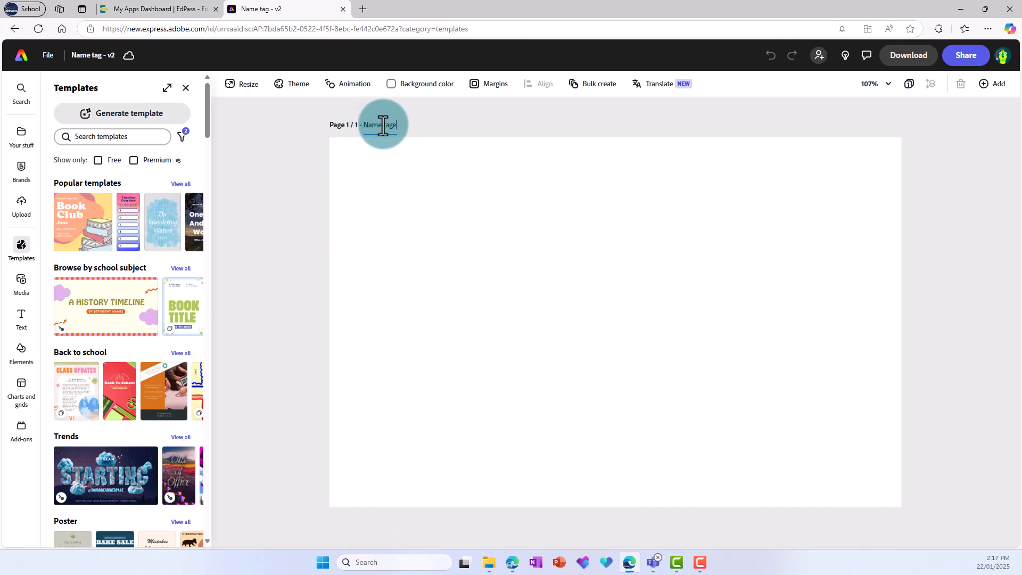
Search the templates for "name tag"
click(117, 136)
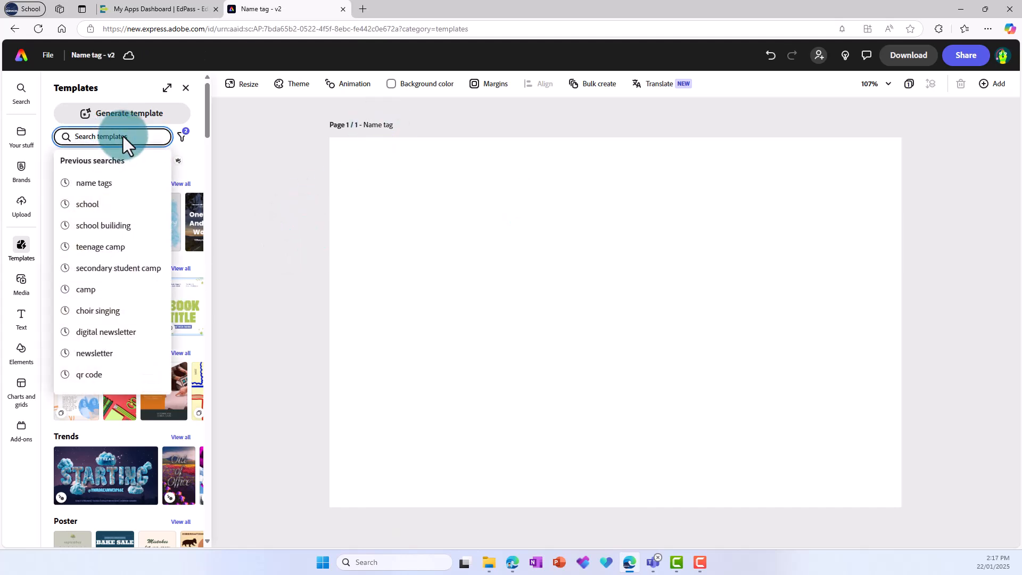
text(name)
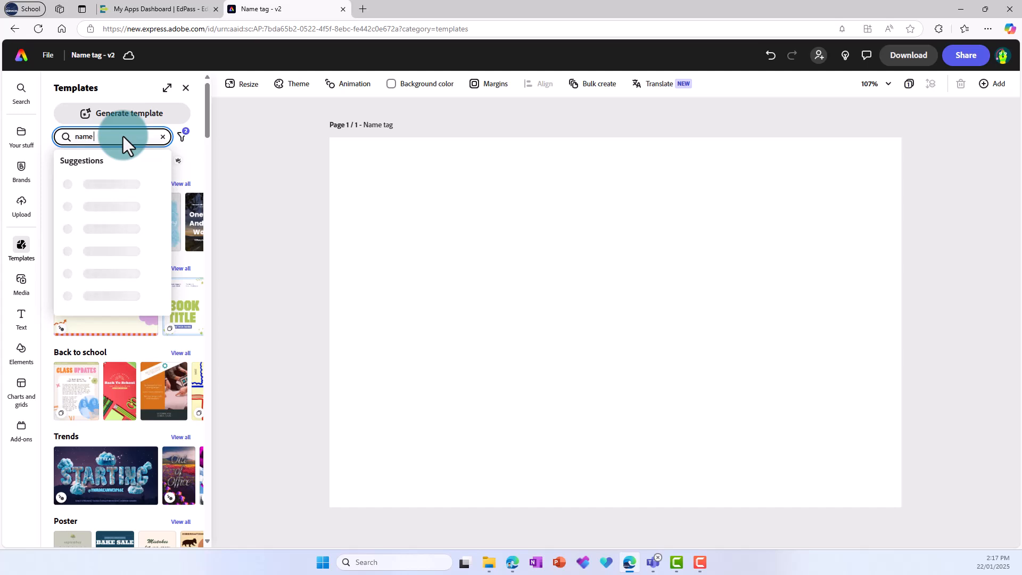
text( tag)
key(Return)
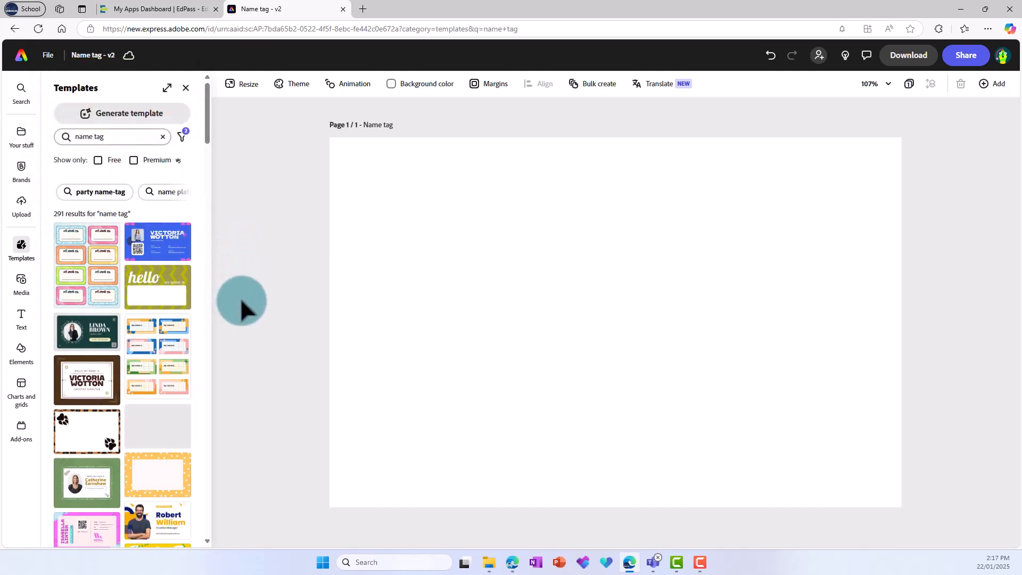
Find the blue plants coral pattern brushstroke template and add it to the file as pages
scroll(142, 357, down, 5)
scroll(140, 354, down, 4)
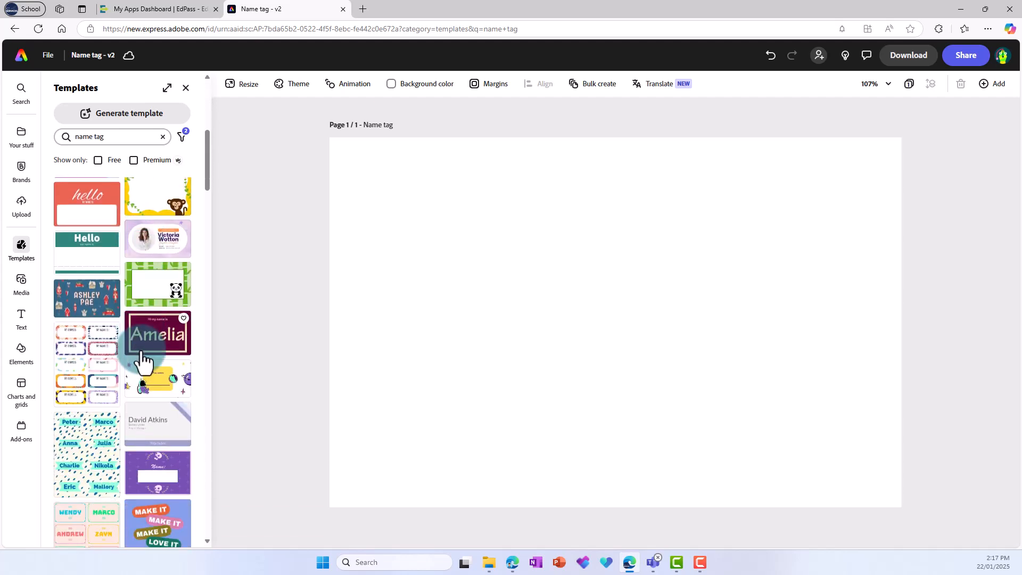
scroll(102, 352, up, 1)
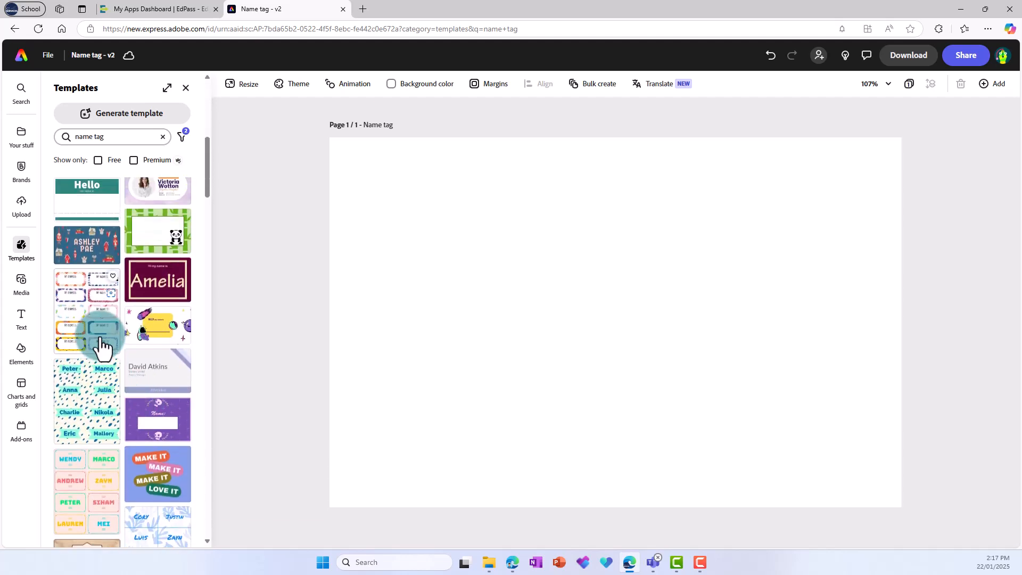
scroll(131, 334, down, 1)
scroll(133, 340, down, 2)
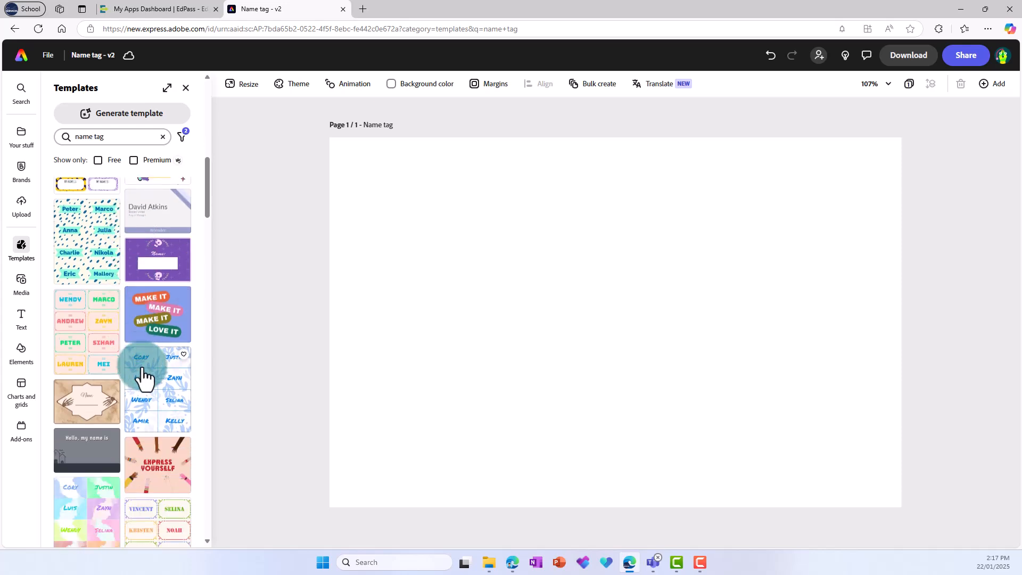
click(160, 398)
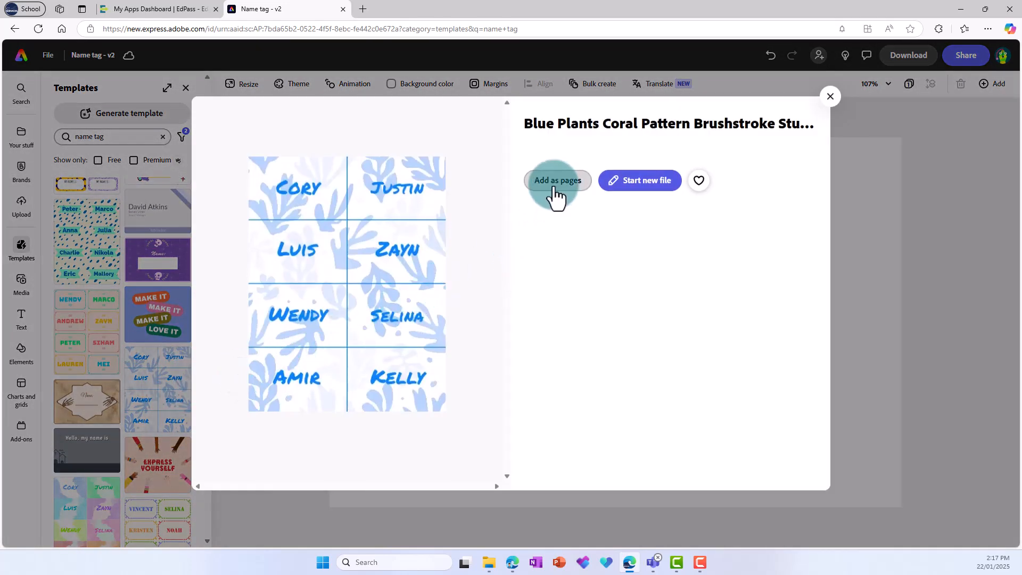
click(553, 184)
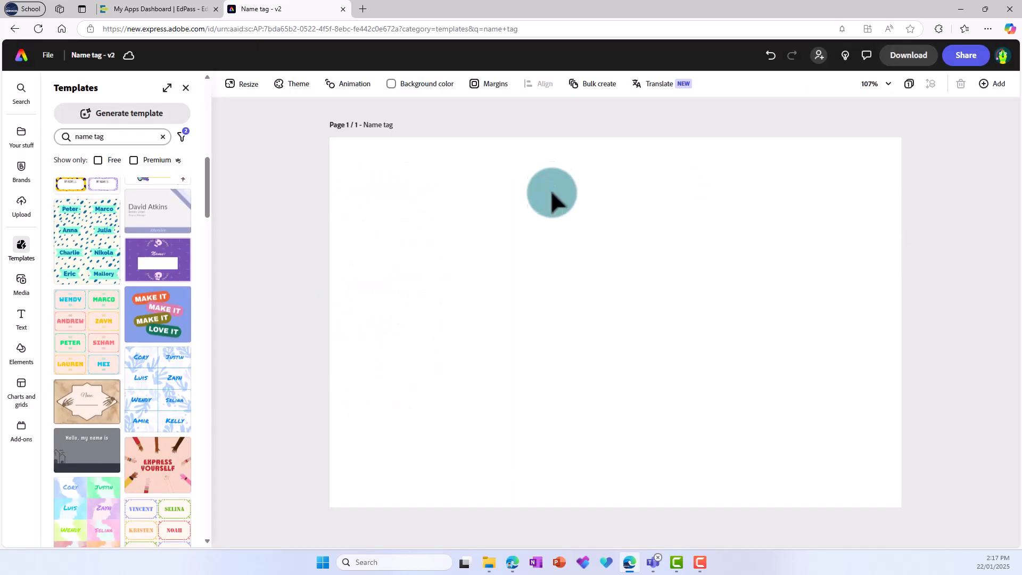
Copy the blue plant background image from page 2, paste it onto the blank name tag page and open that page
key(ctrl+c)
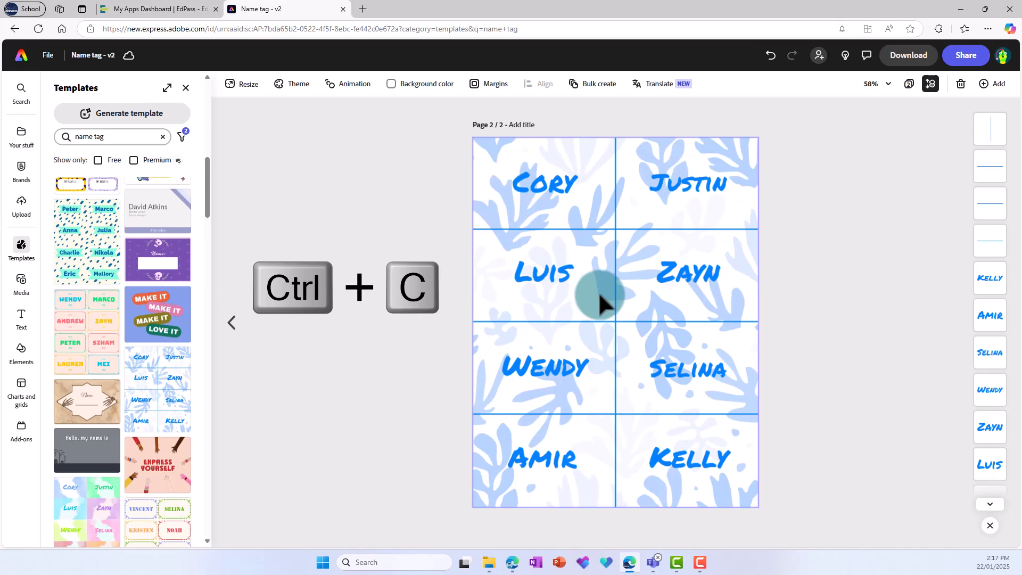
click(742, 159)
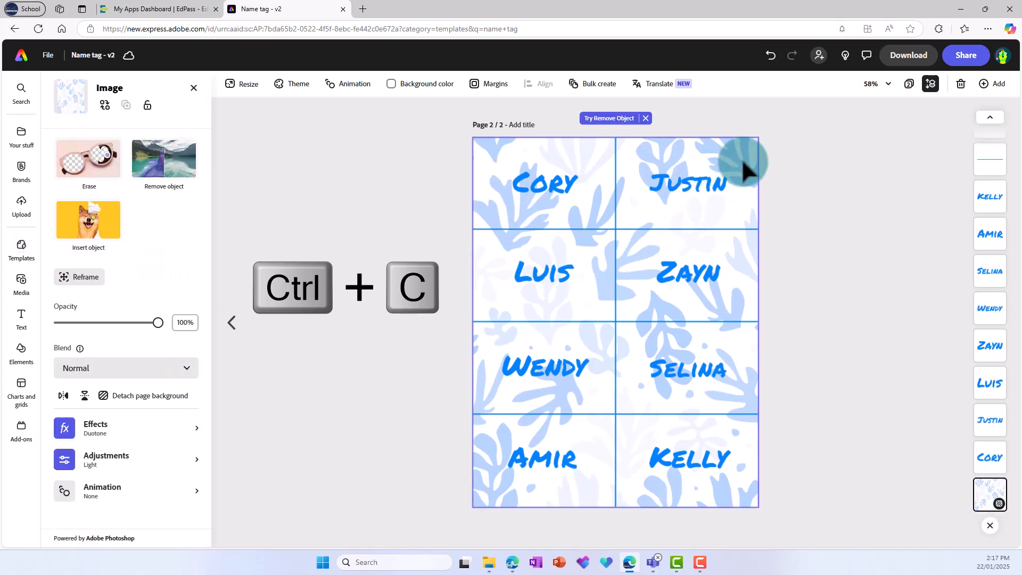
click(989, 500)
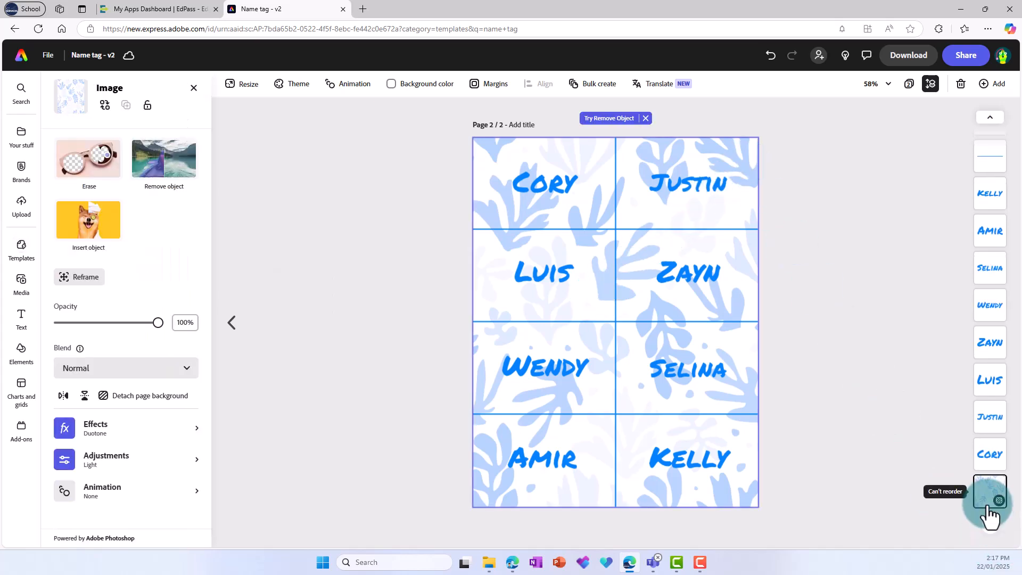
click(910, 90)
click(68, 181)
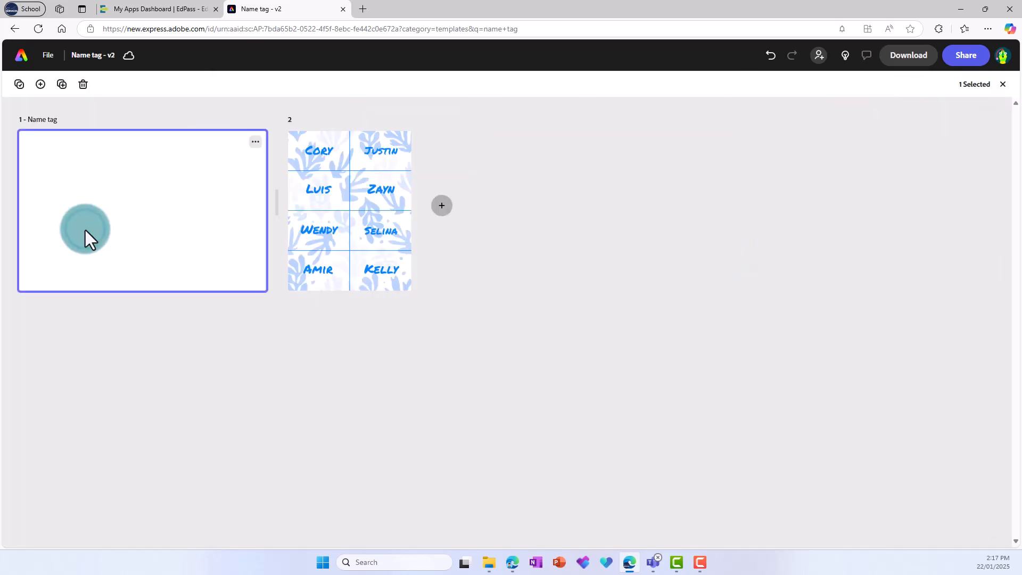
key(ctrl+v)
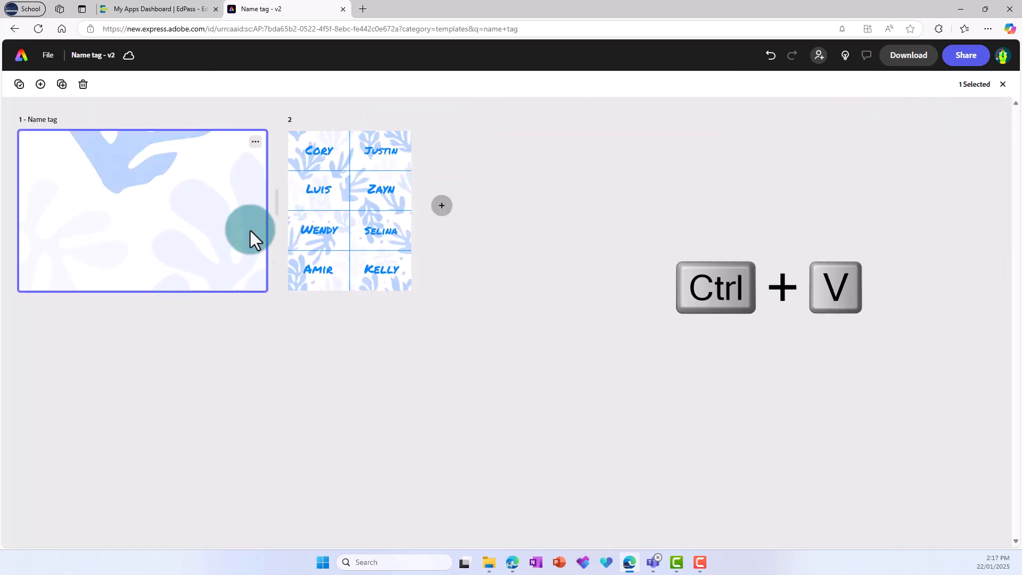
double_click(156, 238)
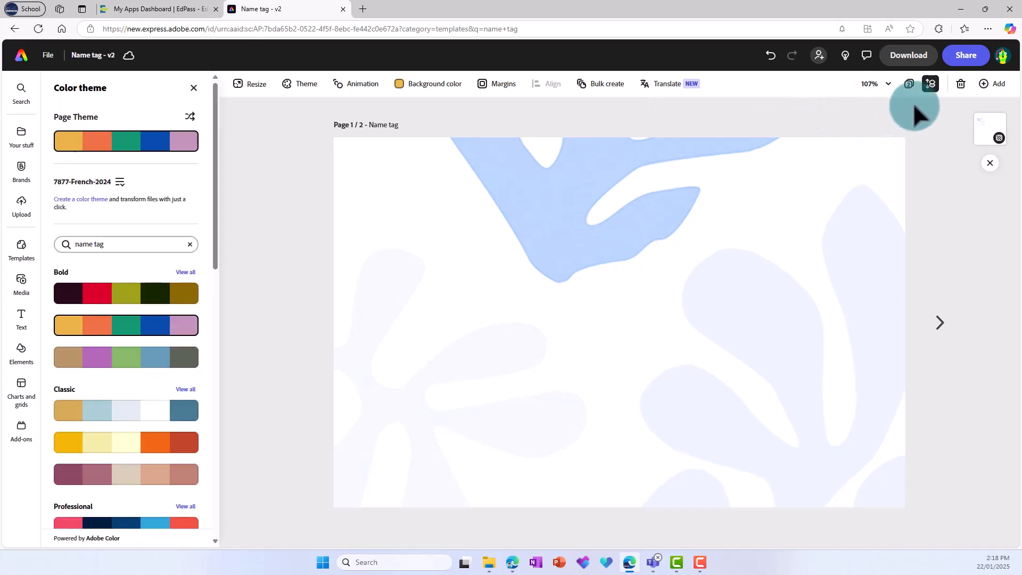
Copy the first sample name text from the template on page 2
click(909, 84)
click(362, 232)
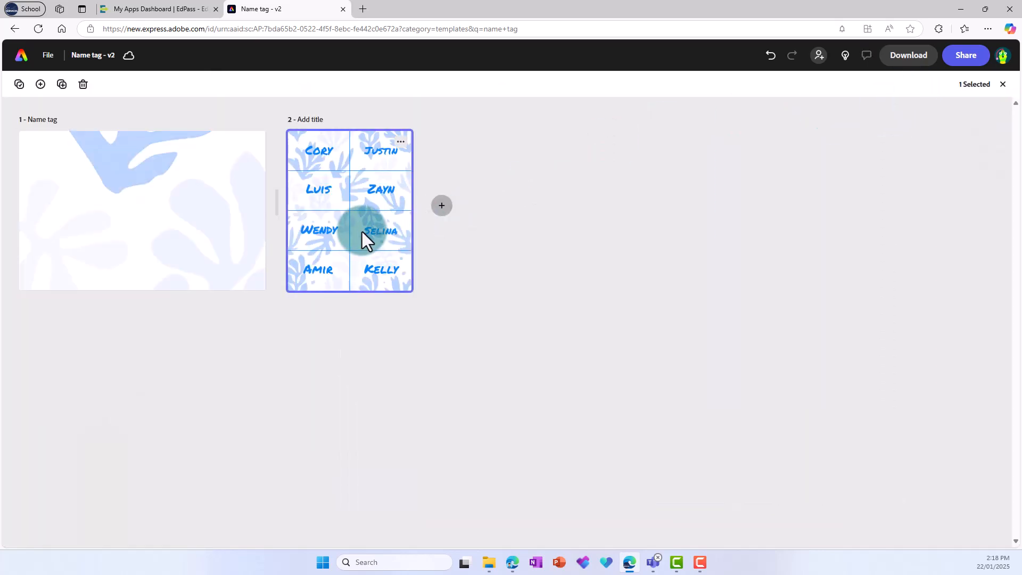
double_click(324, 152)
click(543, 183)
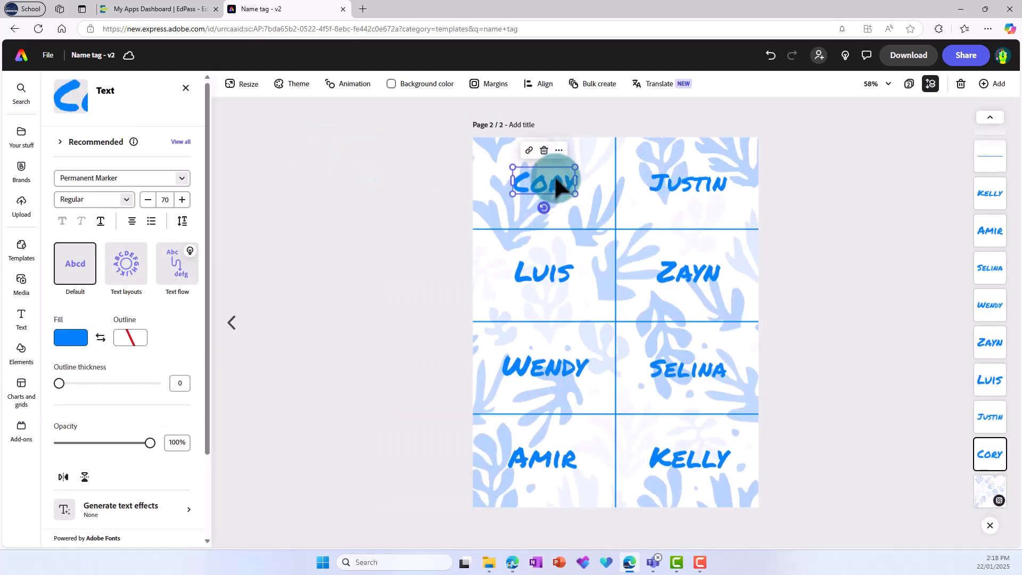
click(559, 150)
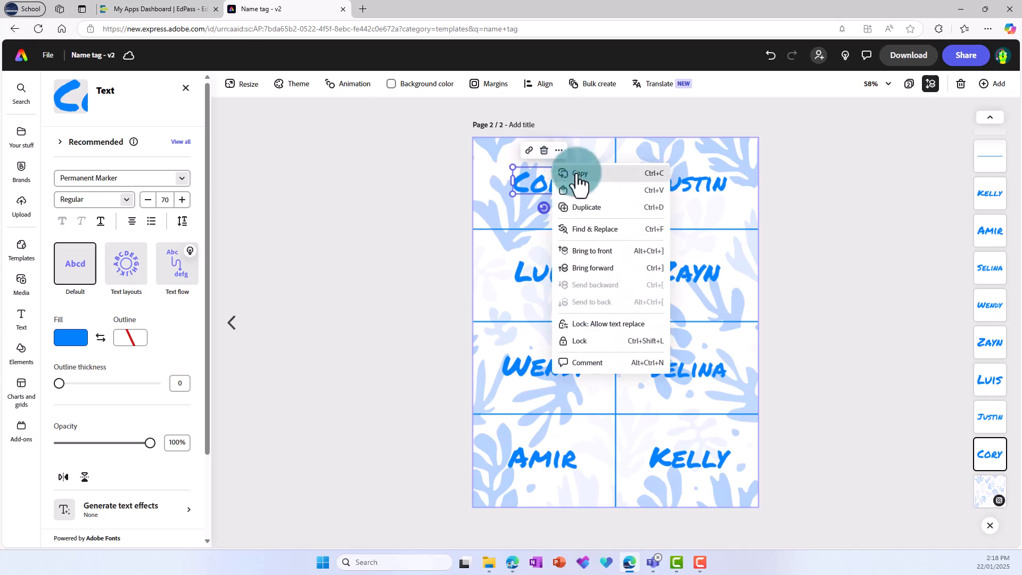
click(577, 175)
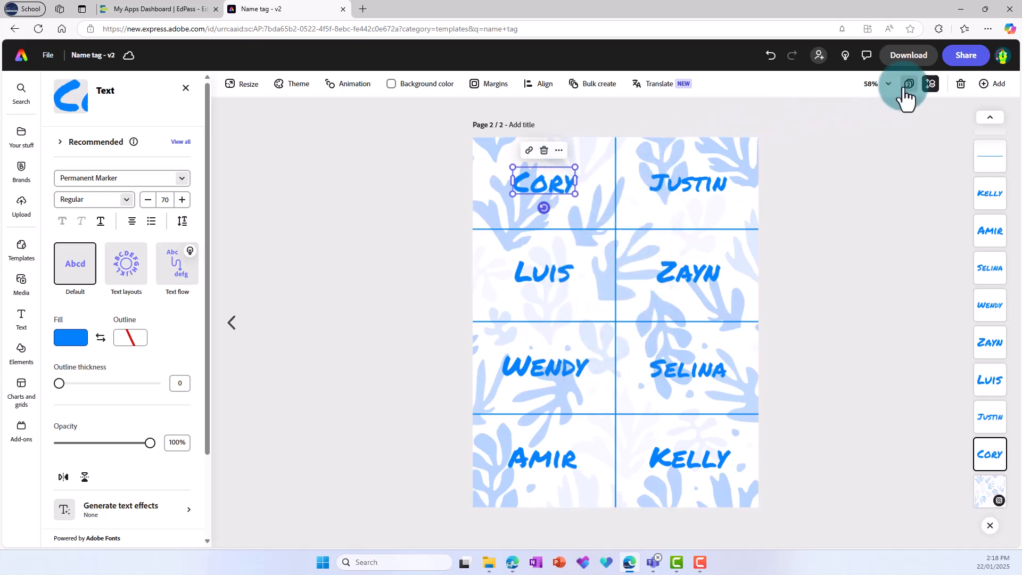
Paste the copied sample text onto the name tag page and move it to the centre of the card
click(908, 84)
click(180, 229)
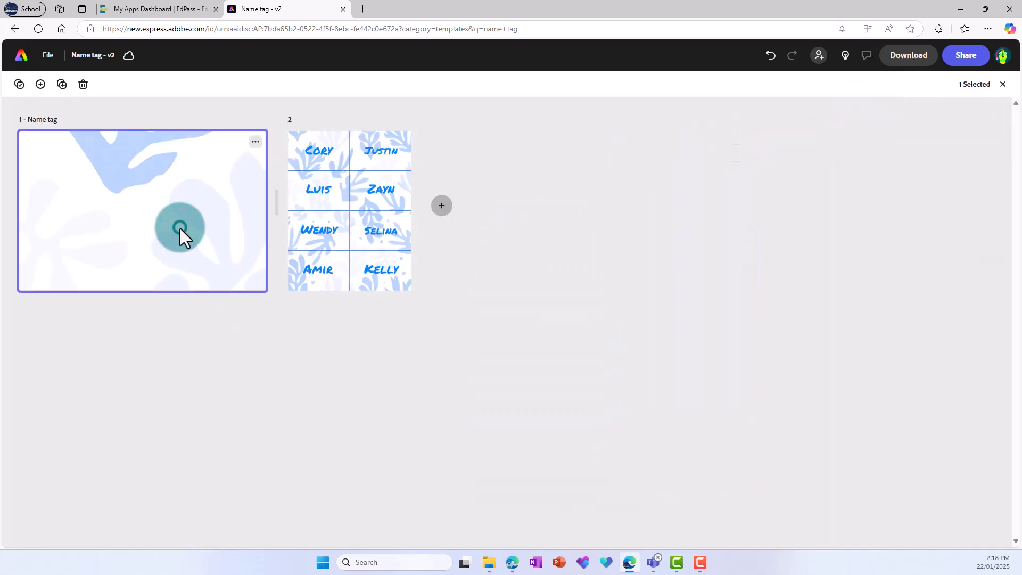
click(180, 228)
key(ctrl+v)
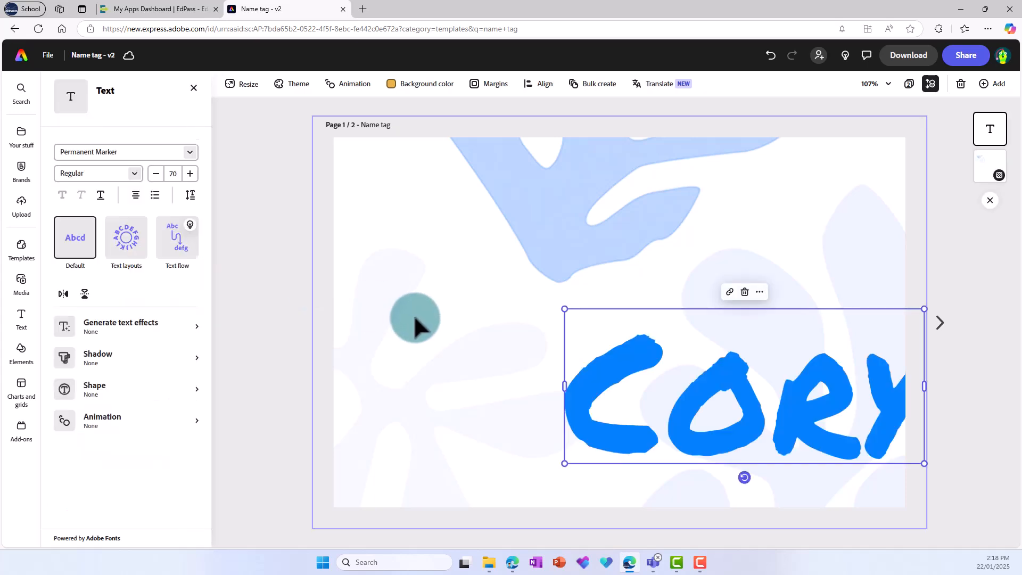
drag(616, 376, 487, 299)
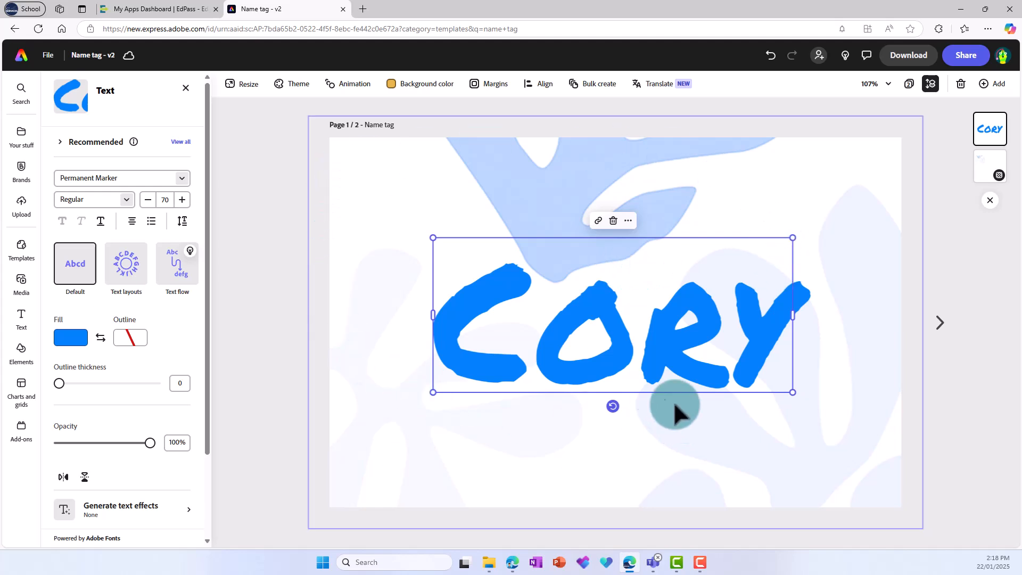
Replace the sample text on the name tag with the placeholder "NAME"
double_click(623, 351)
text(NAME)
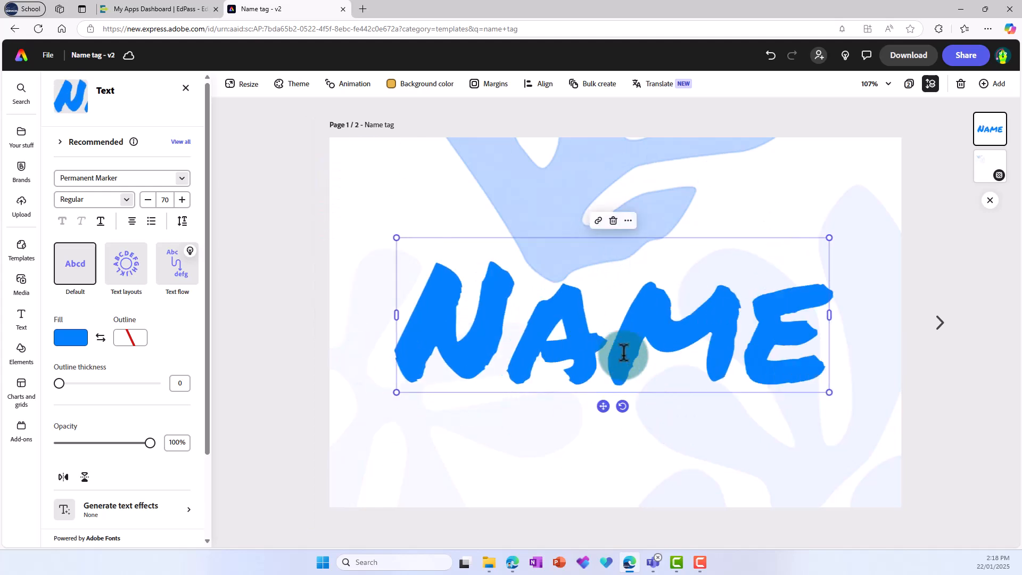
click(989, 175)
Delete page 2 with the template's sample names from the file
click(910, 86)
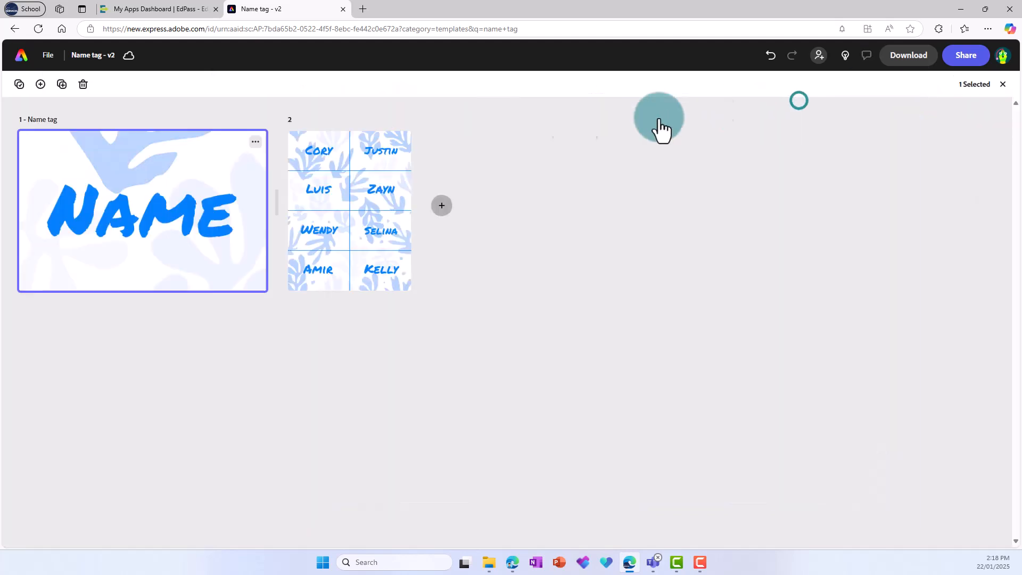
click(401, 141)
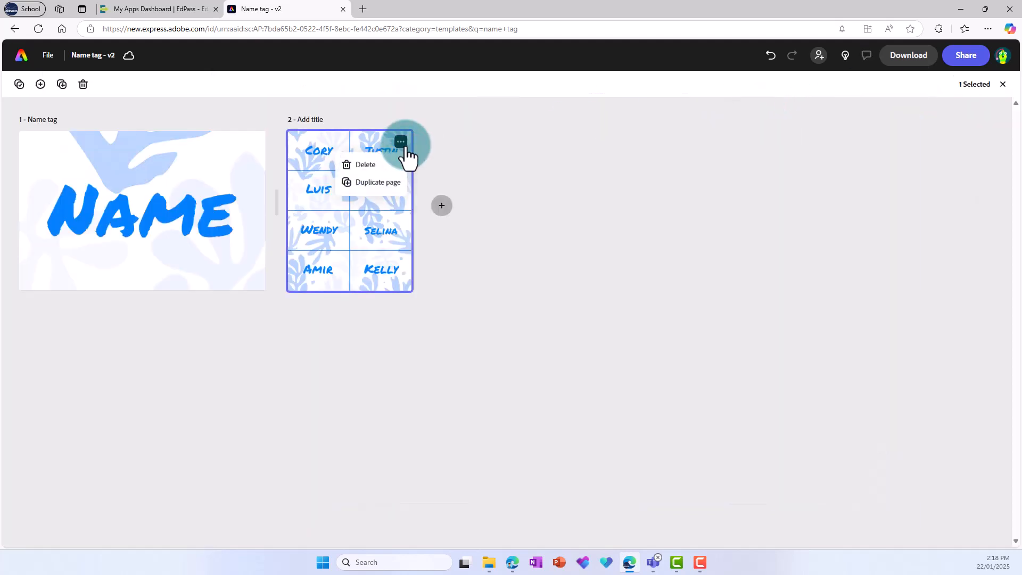
click(372, 166)
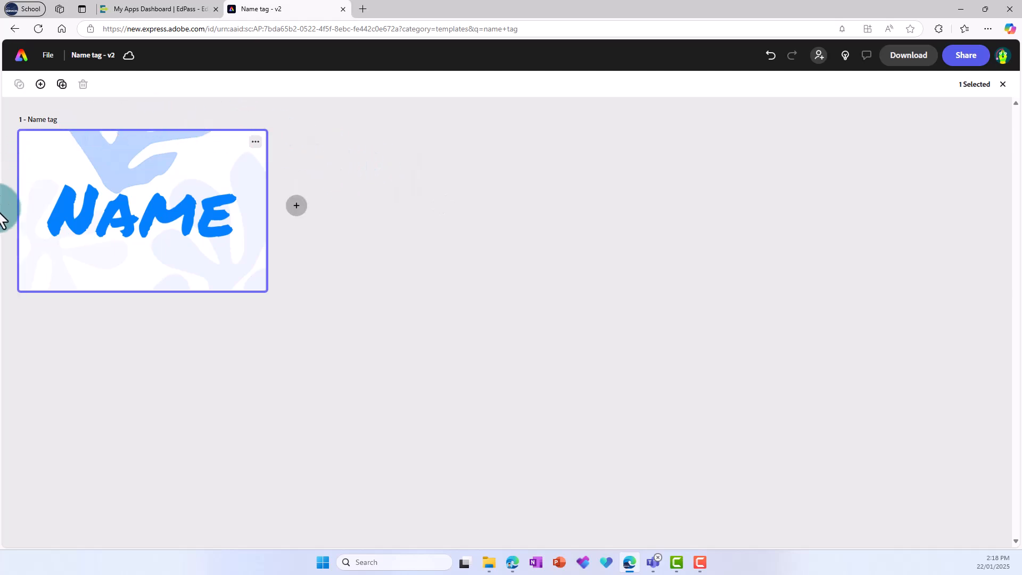
Reopen the name tag page for editing and start Bulk create
double_click(182, 261)
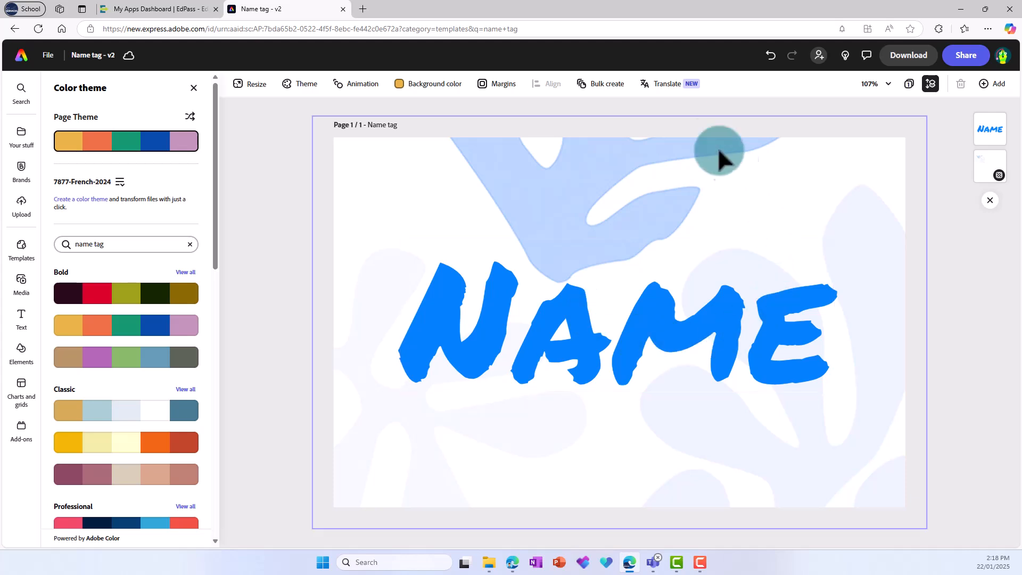
click(606, 84)
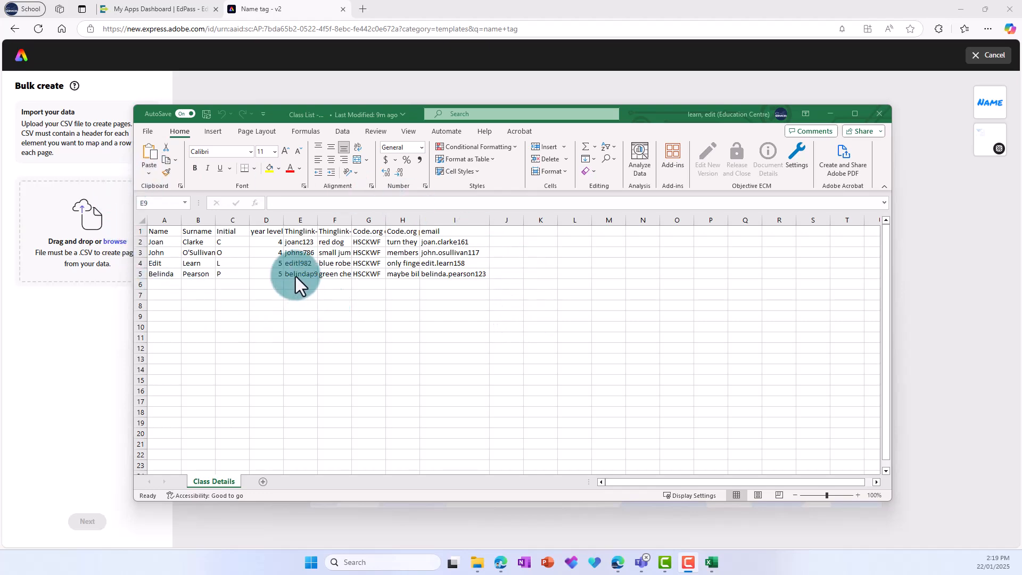
Save a copy of the class list in the PC's Documents folder as CSV UTF-8 named "Class List - 2025-v2" and close the workbook
click(148, 131)
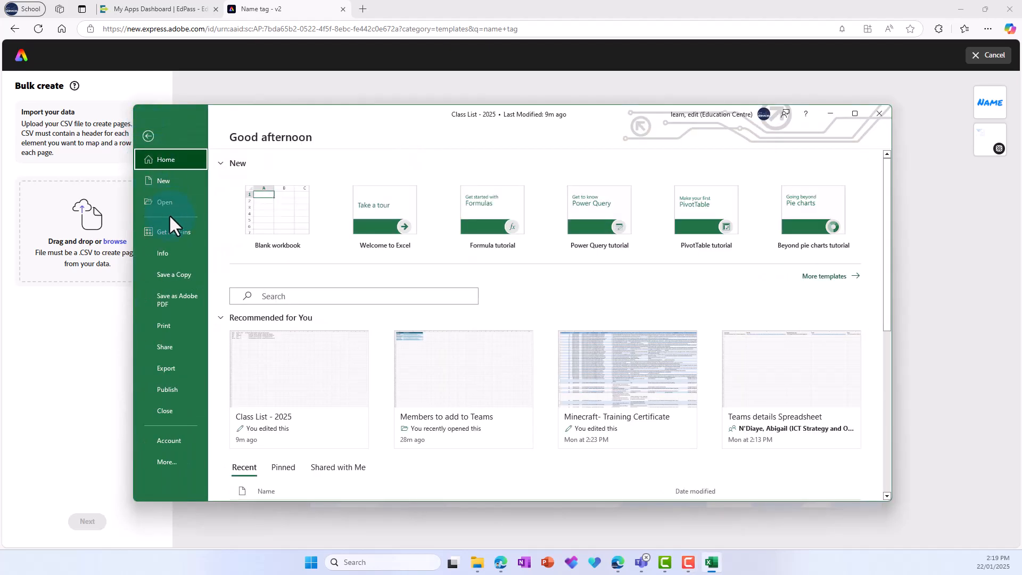
click(161, 273)
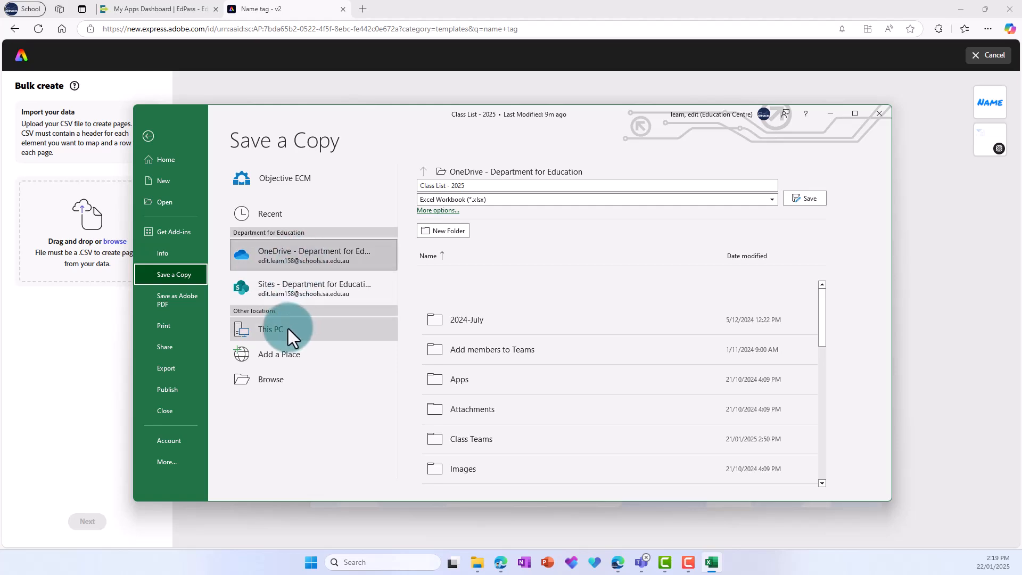
click(287, 328)
click(494, 177)
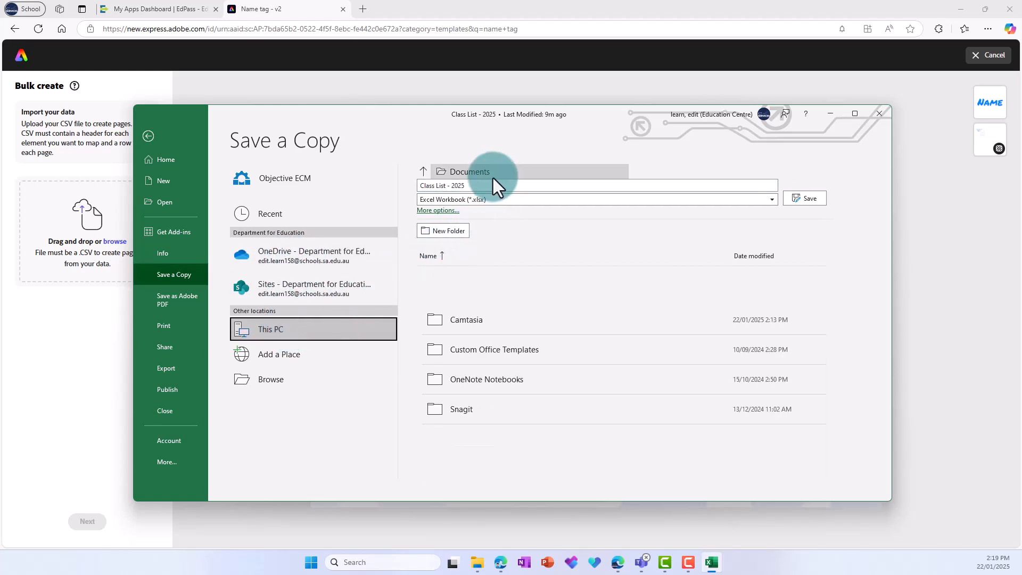
click(486, 184)
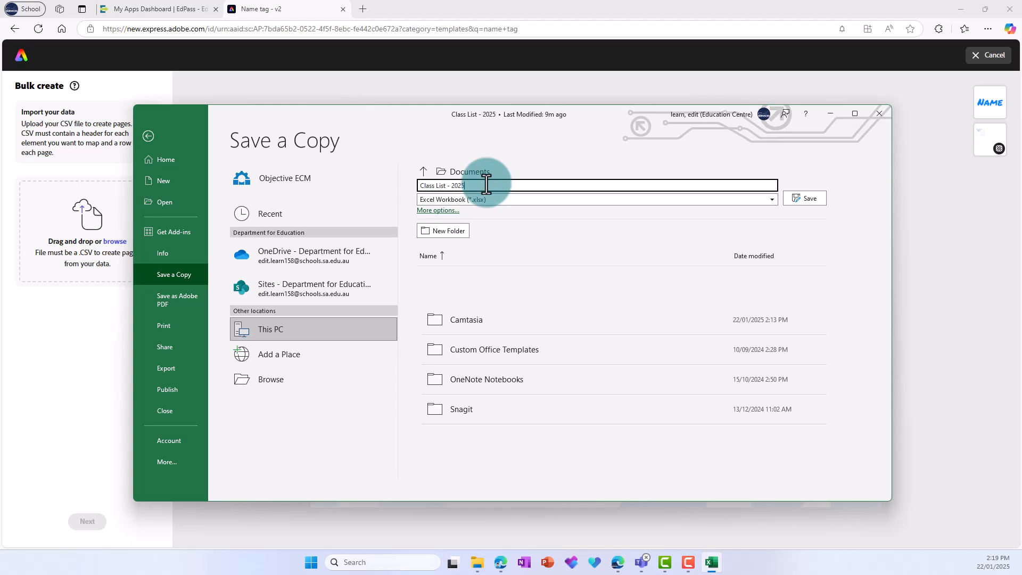
text(-v2)
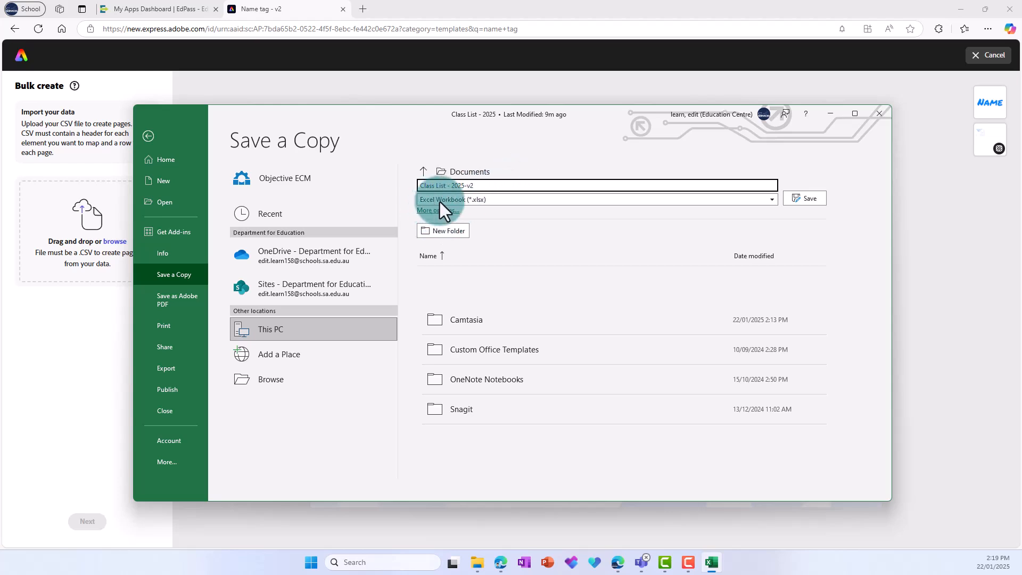
click(494, 199)
click(465, 253)
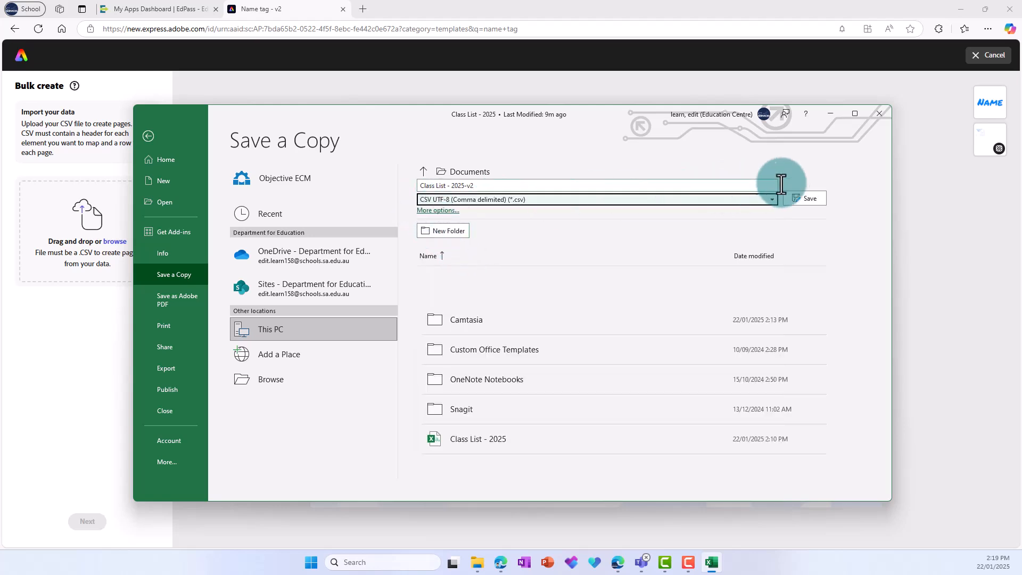
click(808, 198)
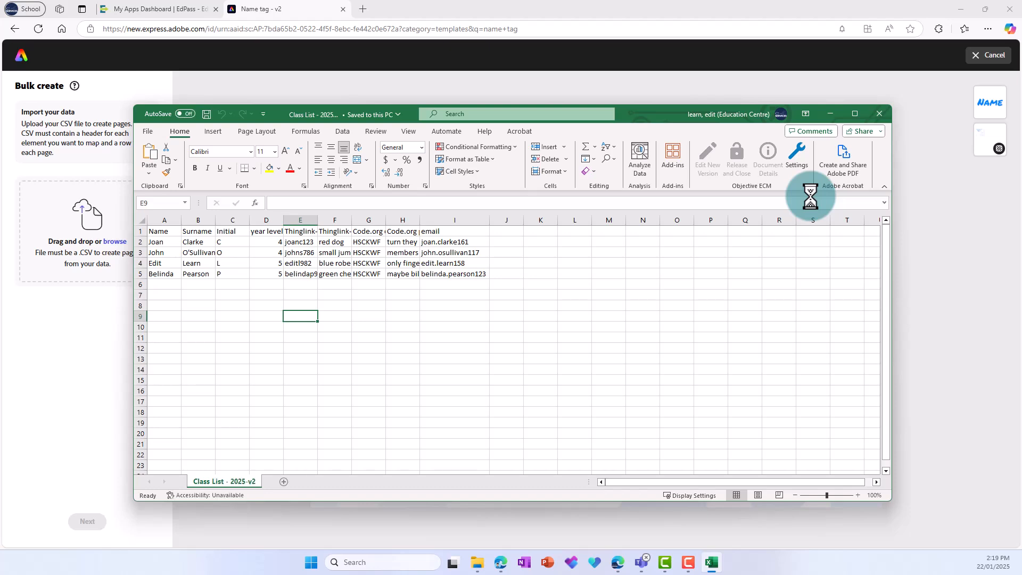
click(885, 117)
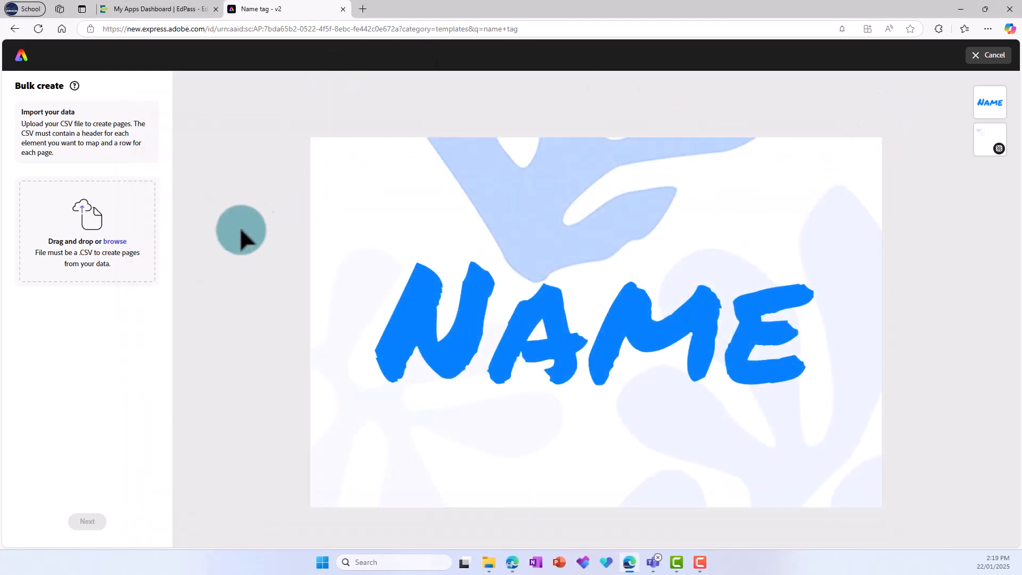
Import the file "Class List - 2025-v2" from Documents as the Bulk create data and proceed to the element setup
click(96, 274)
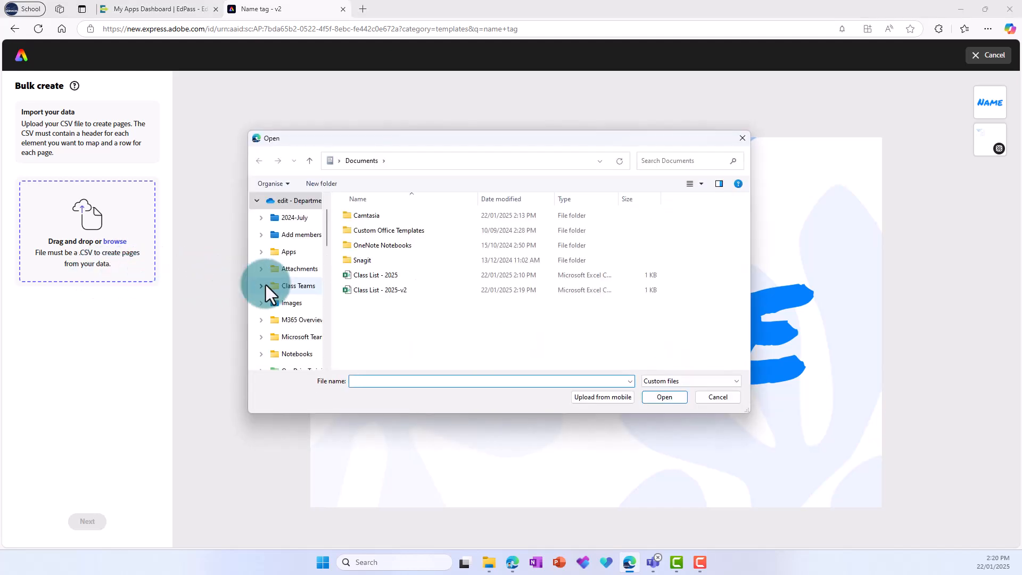
double_click(375, 291)
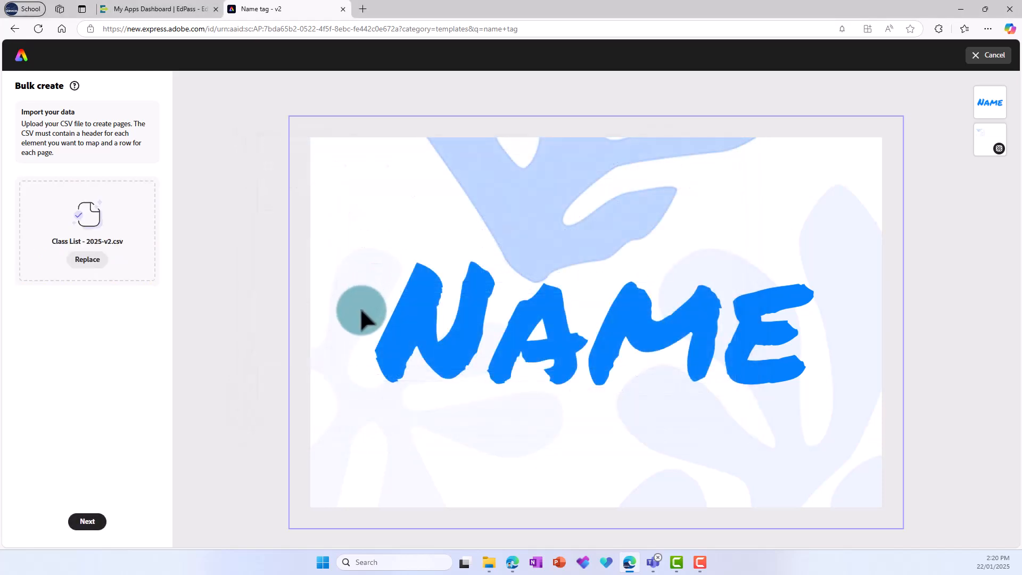
click(87, 521)
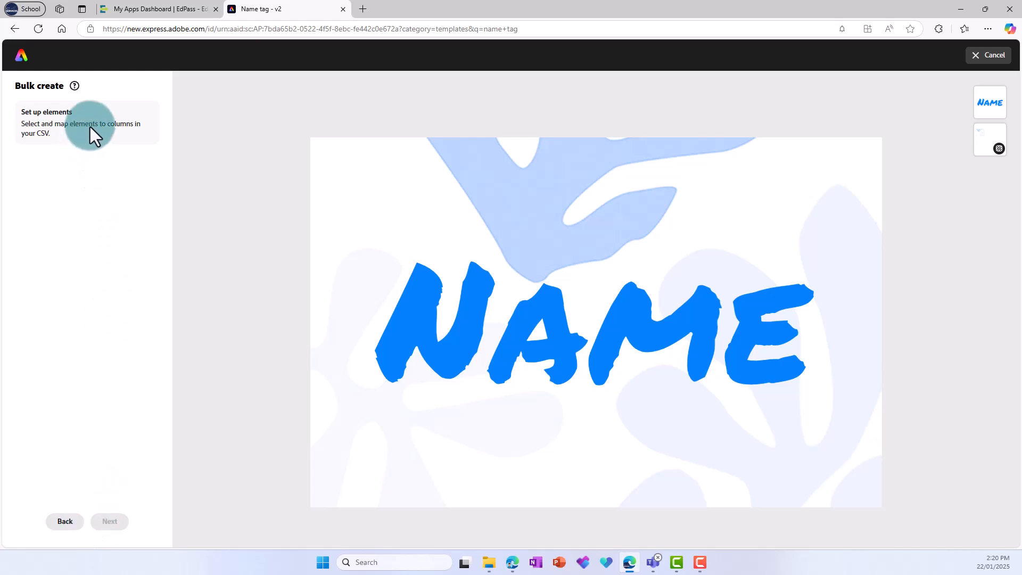
Connect the "NAME" text on the tag to the CSV's Name column and create the name tag pages
click(492, 320)
click(57, 170)
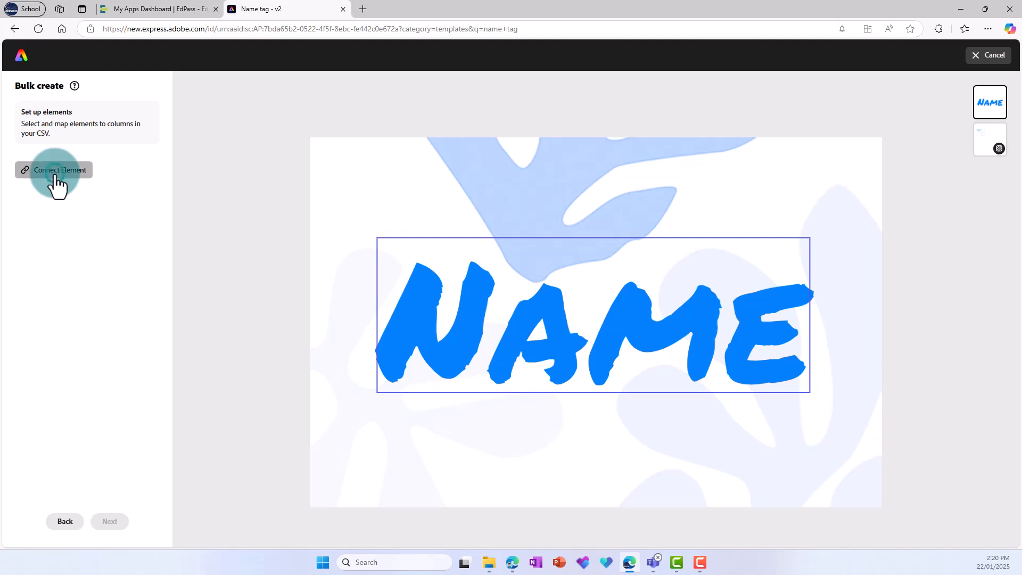
click(35, 178)
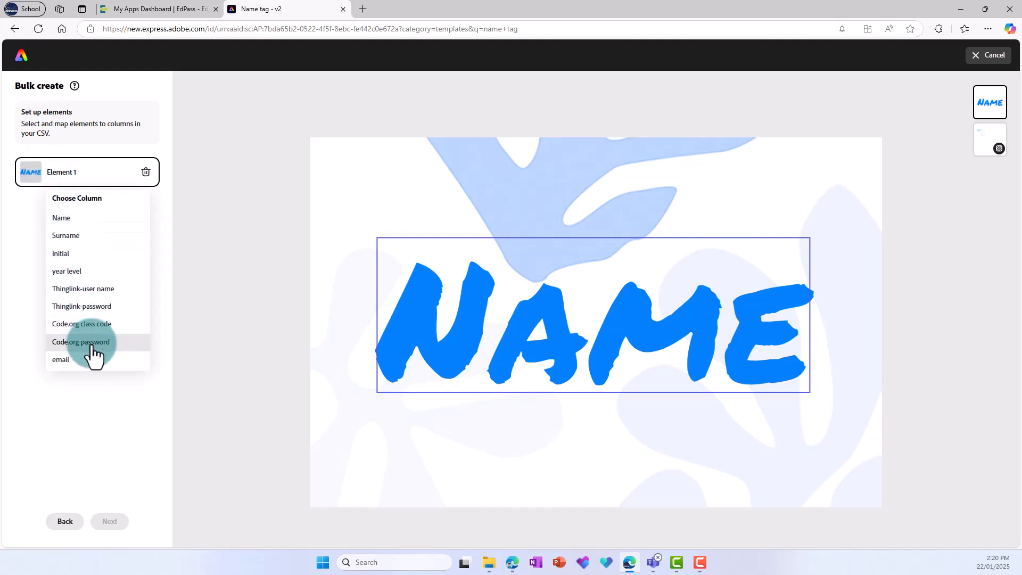
click(62, 218)
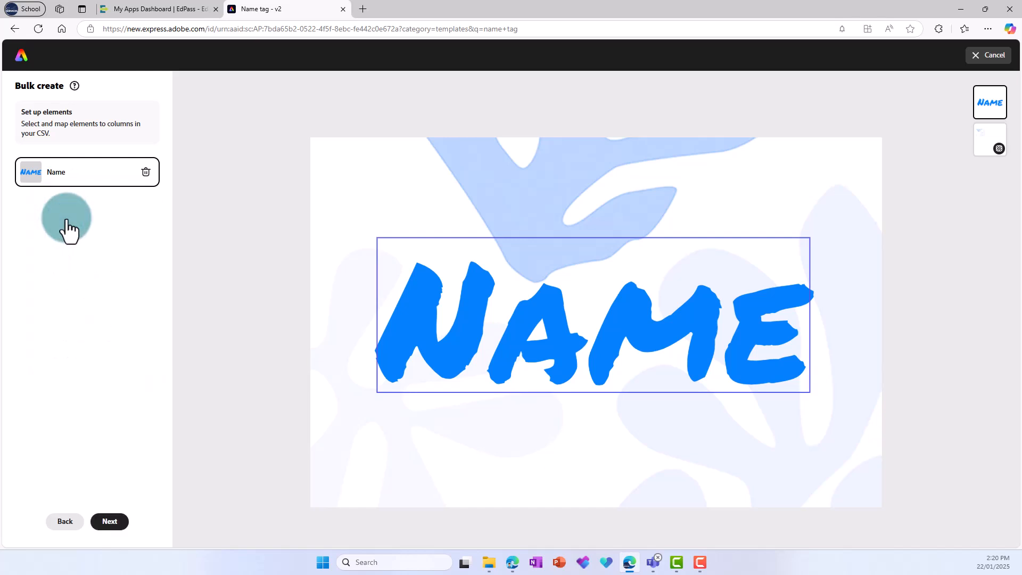
click(112, 522)
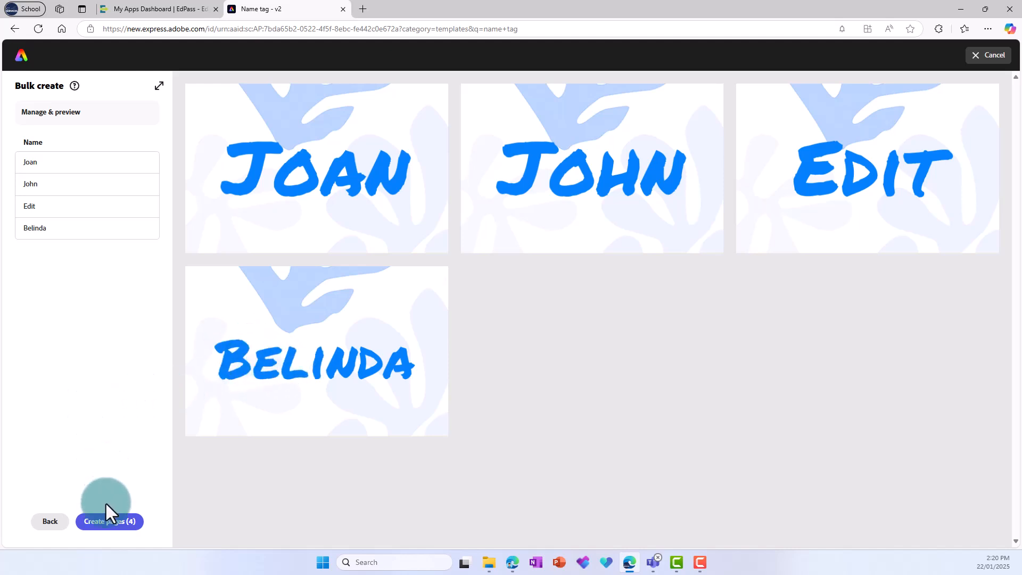
click(111, 523)
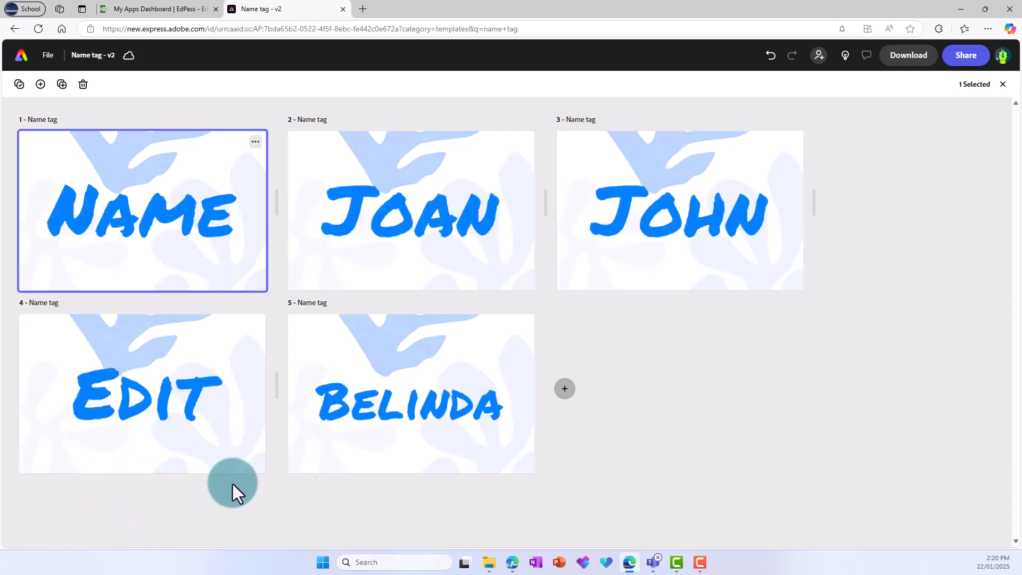
Download all name tag pages in PDF Print format and open the downloaded "Name tag.pdf" to look through it
click(914, 59)
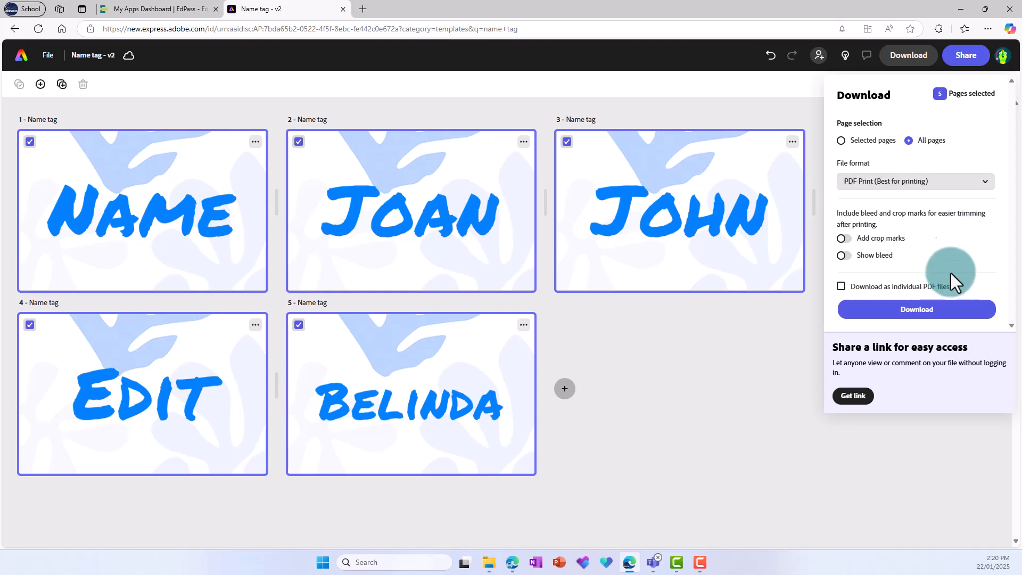
click(918, 313)
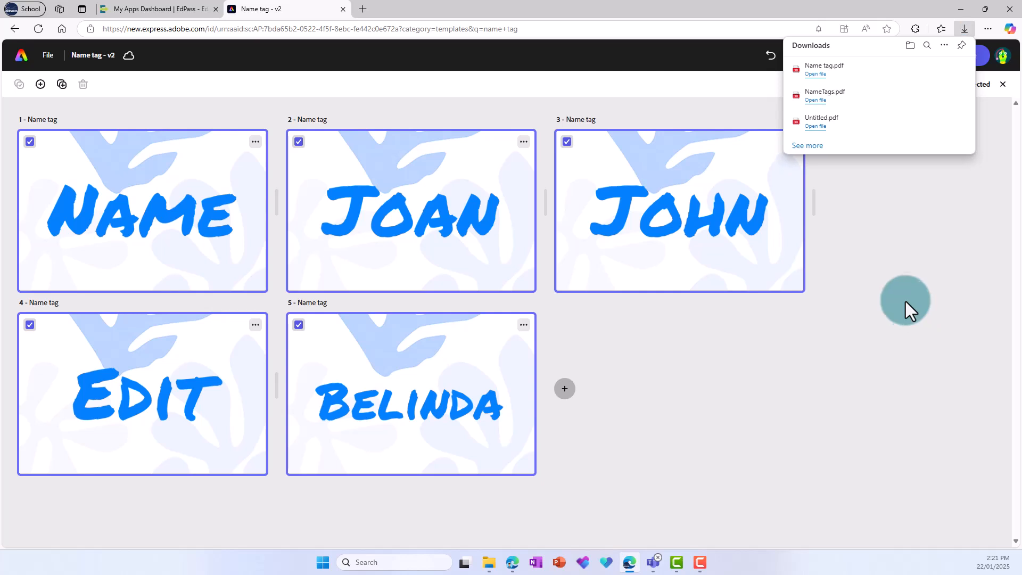
click(928, 69)
click(498, 219)
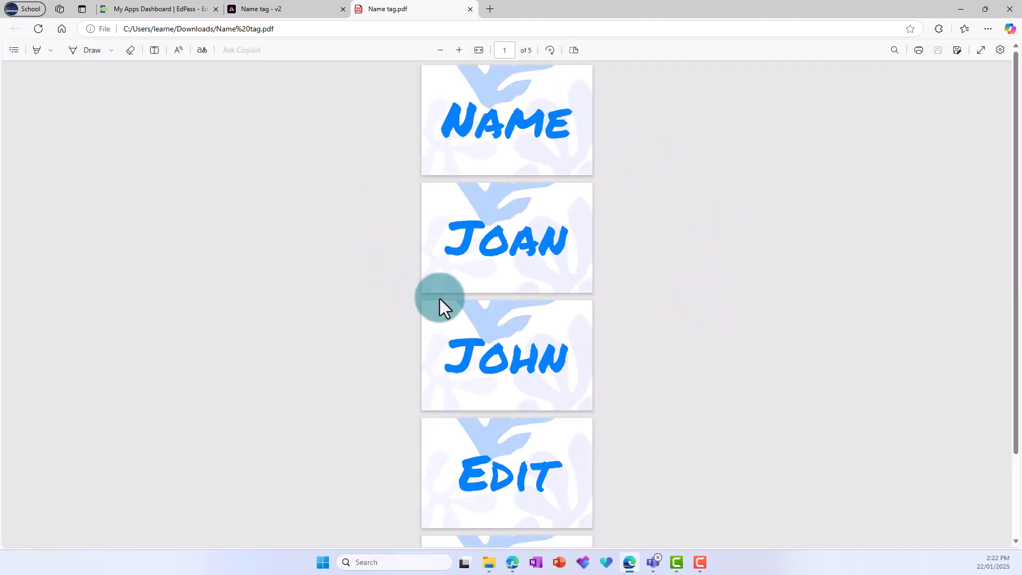
scroll(637, 349, down, 2)
scroll(640, 352, up, 2)
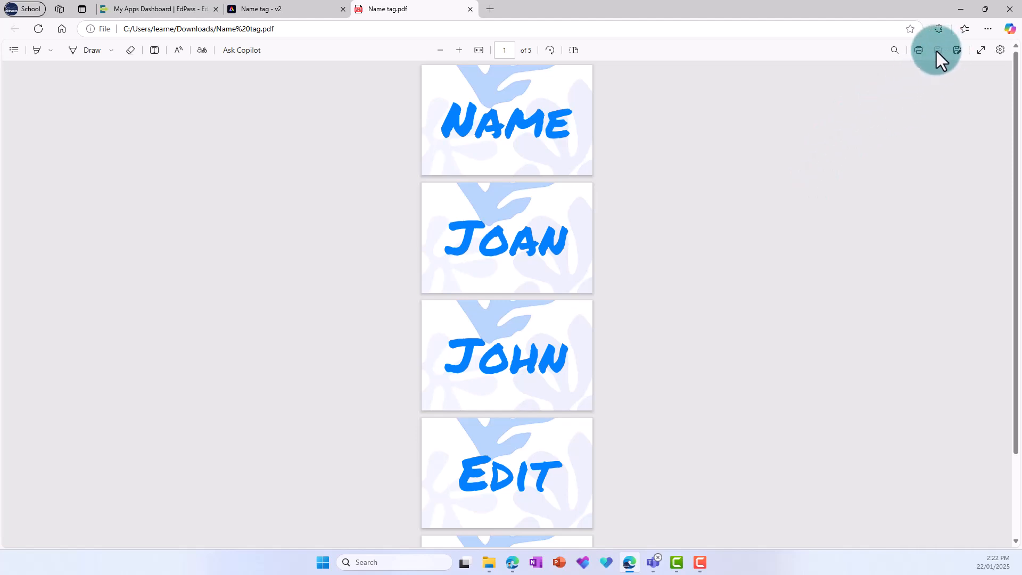
Set up printing of the name tag PDF with 9 pages per sheet
click(919, 51)
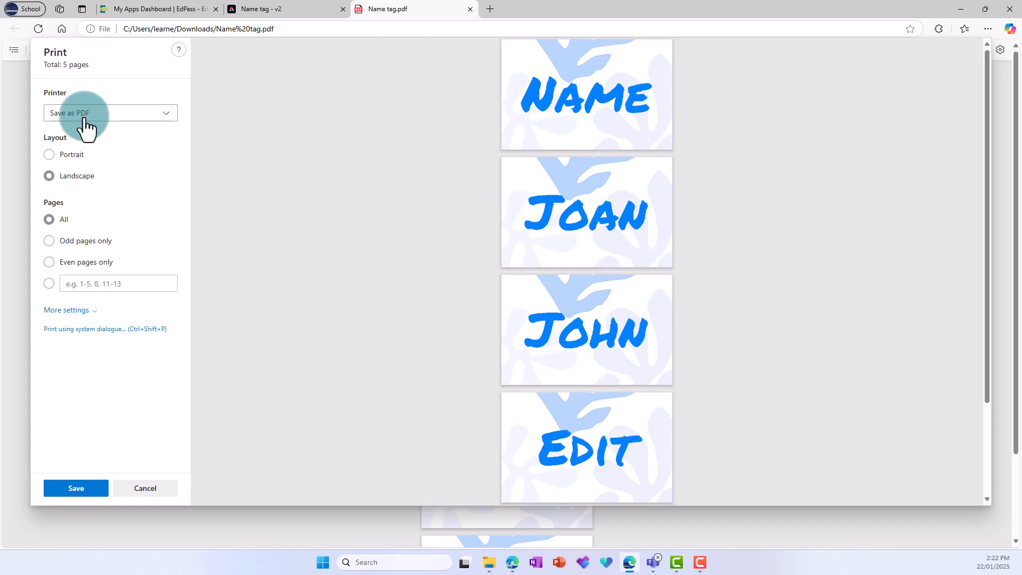
click(162, 125)
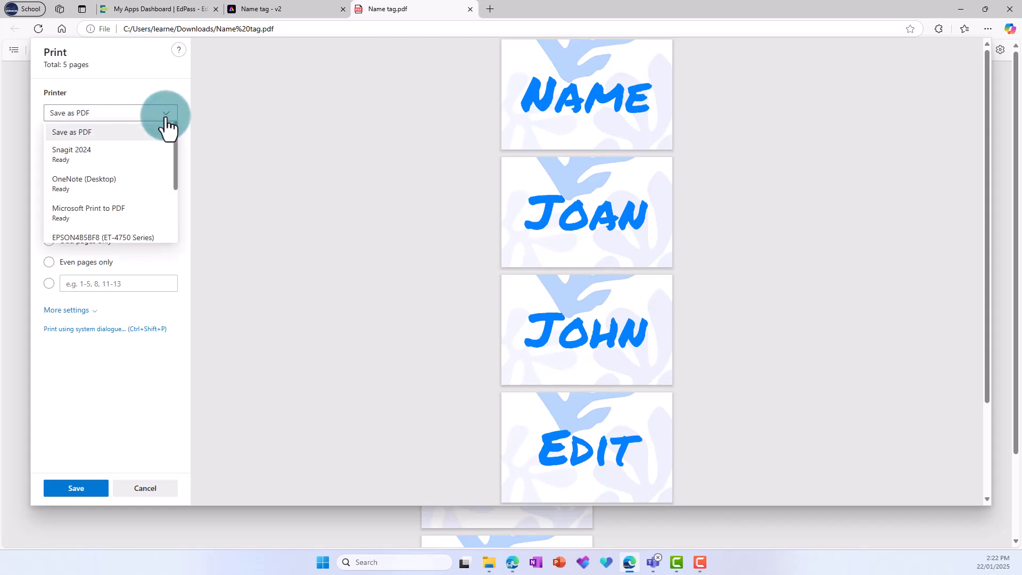
click(218, 129)
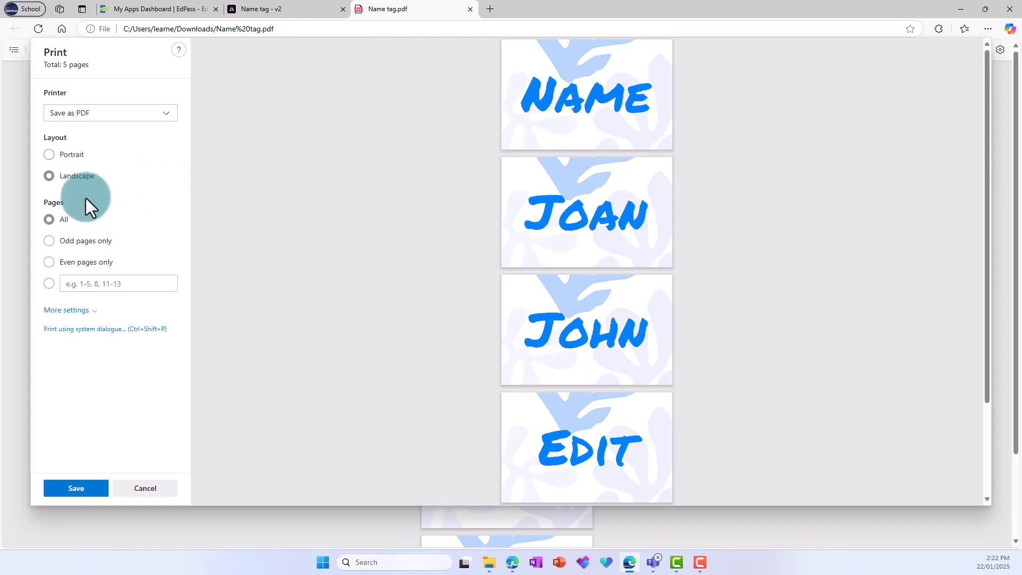
click(67, 313)
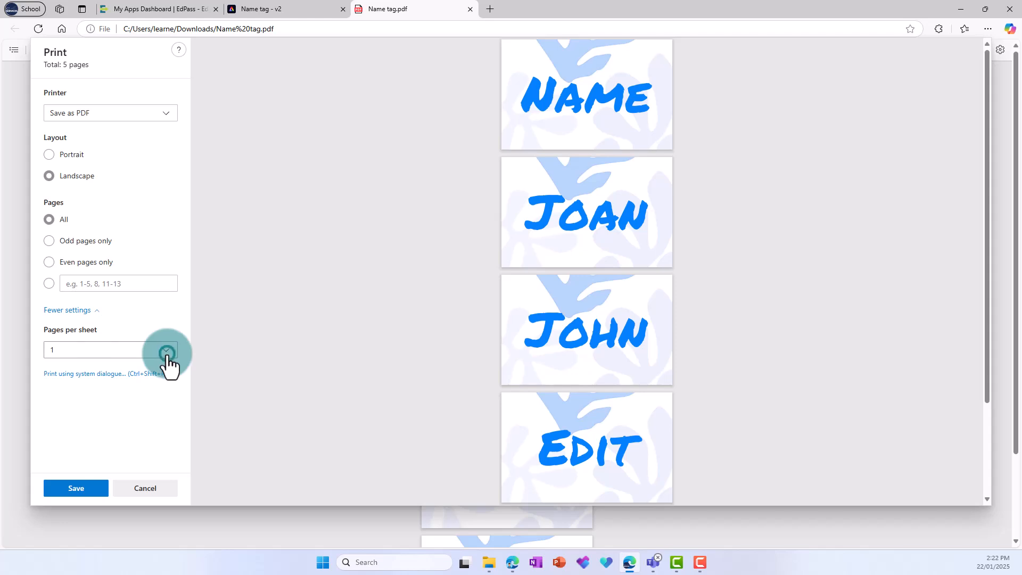
click(149, 351)
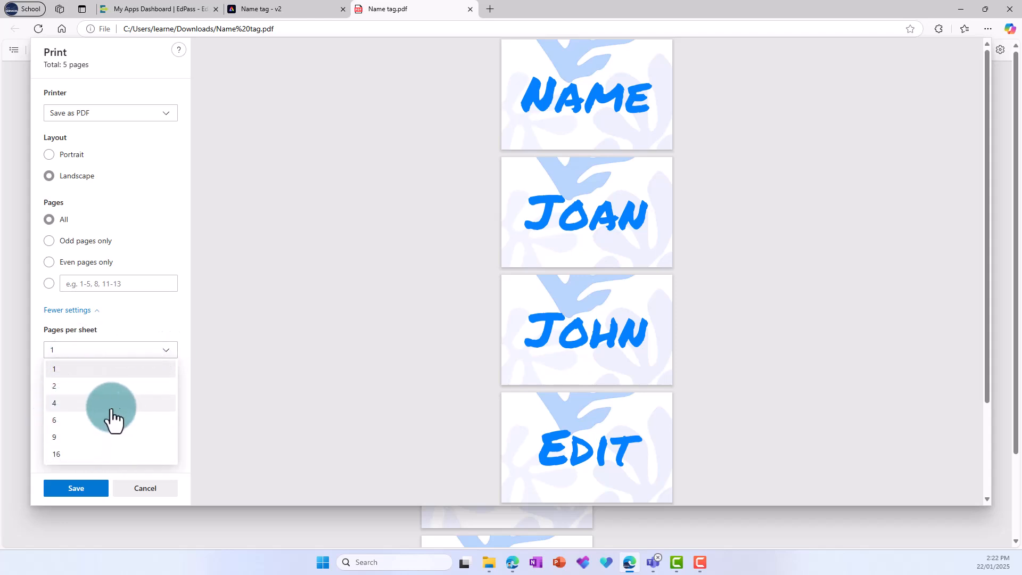
click(75, 437)
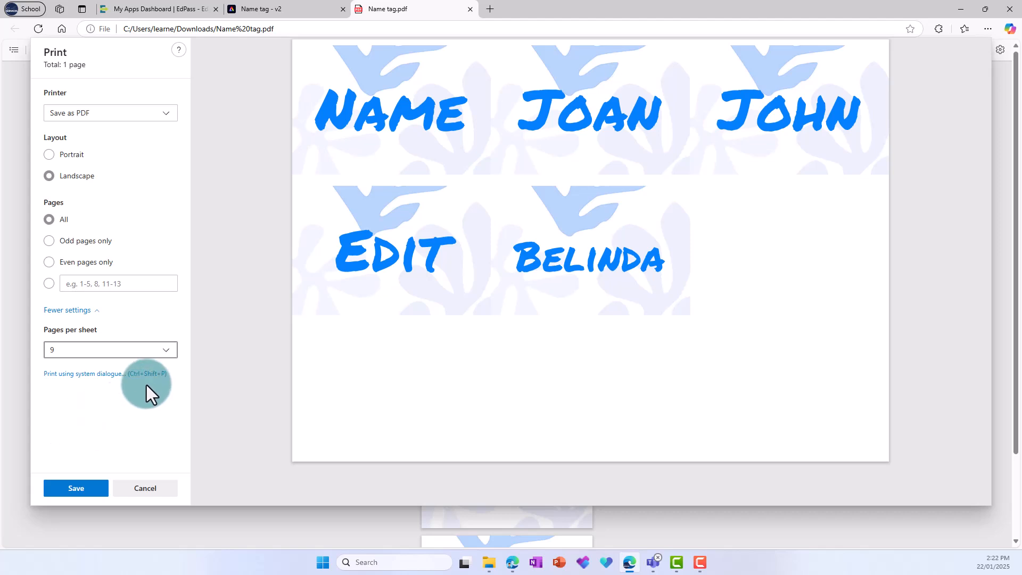
Save the print layout as a PDF named "Name tag-v2" in Downloads and open the saved file
click(80, 490)
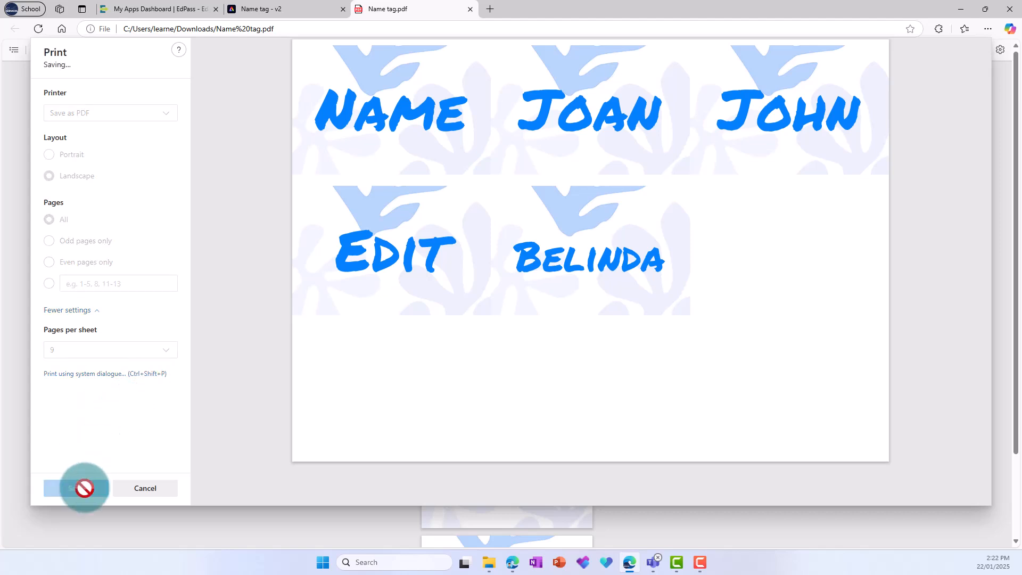
click(362, 340)
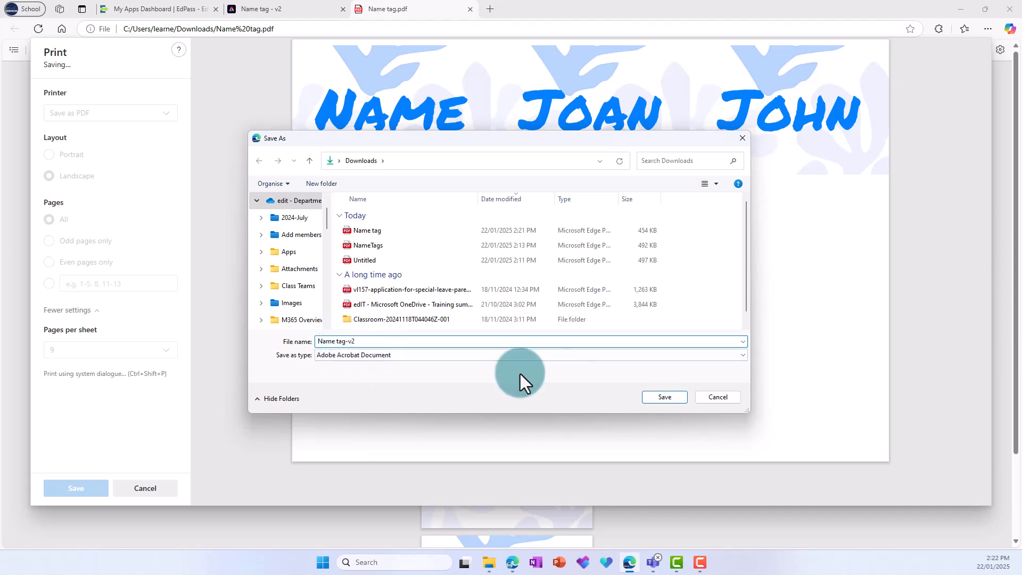
click(664, 397)
click(813, 81)
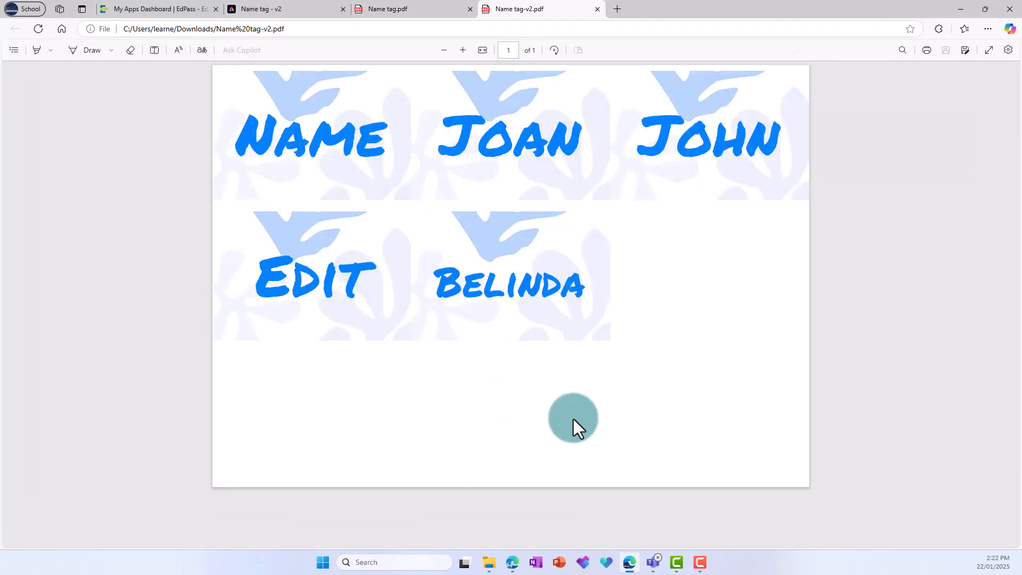